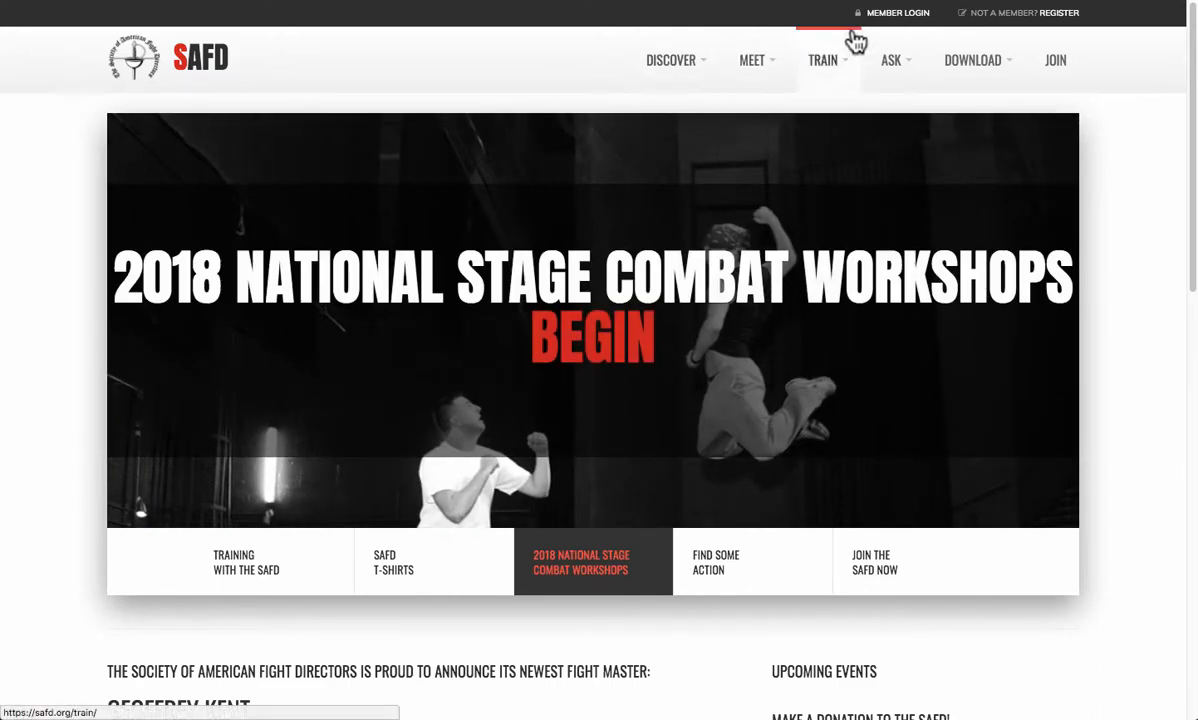
- Sign in to the SAFD site as administrator using the browser-autofilled credentials
left_click(900, 32)
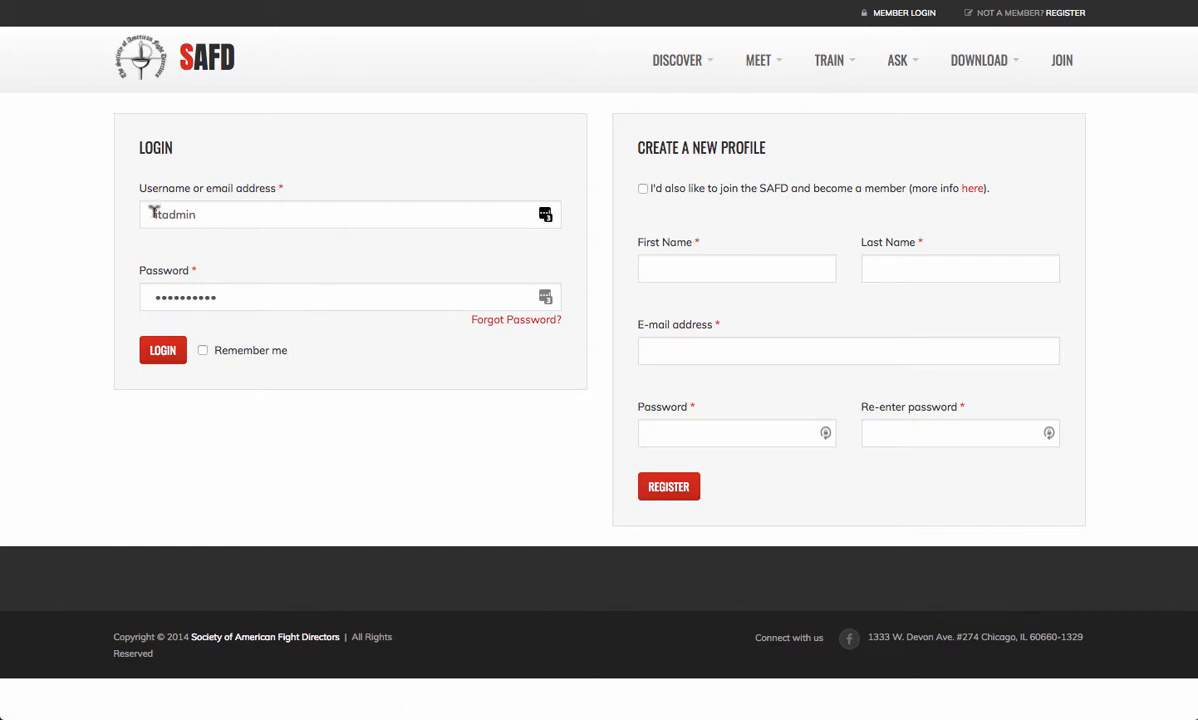
left_click(157, 355)
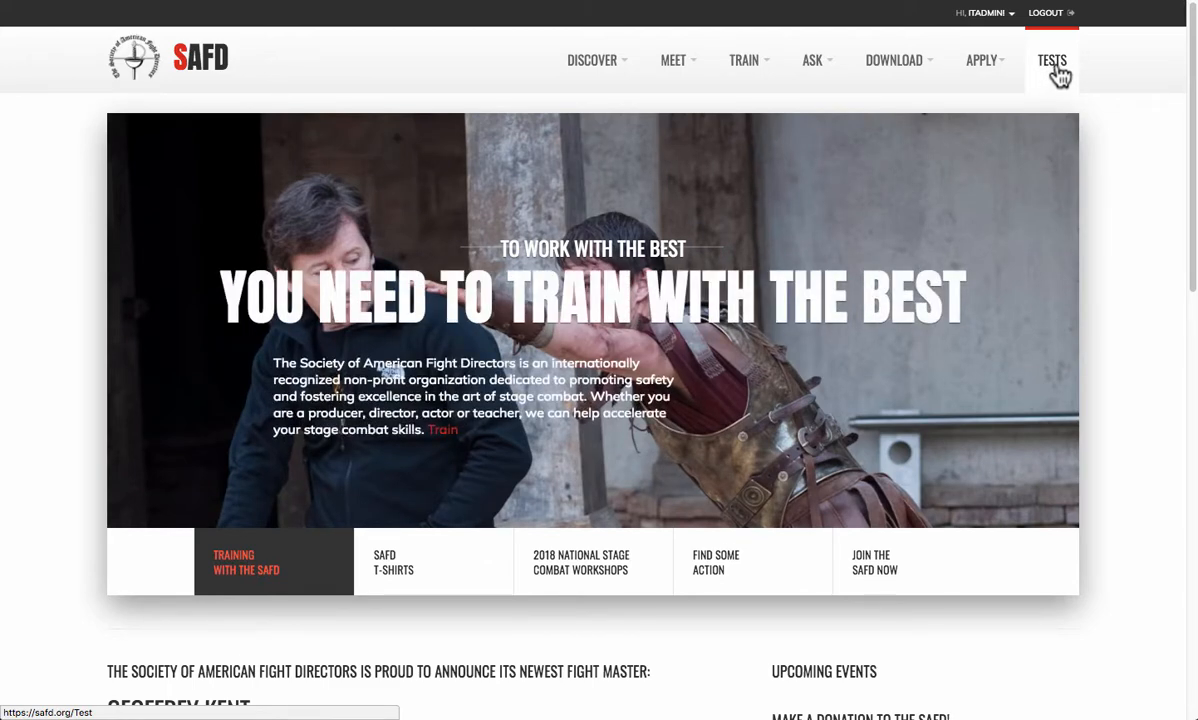
- Go to the Tests page listing existing skills tests
left_click(1058, 76)
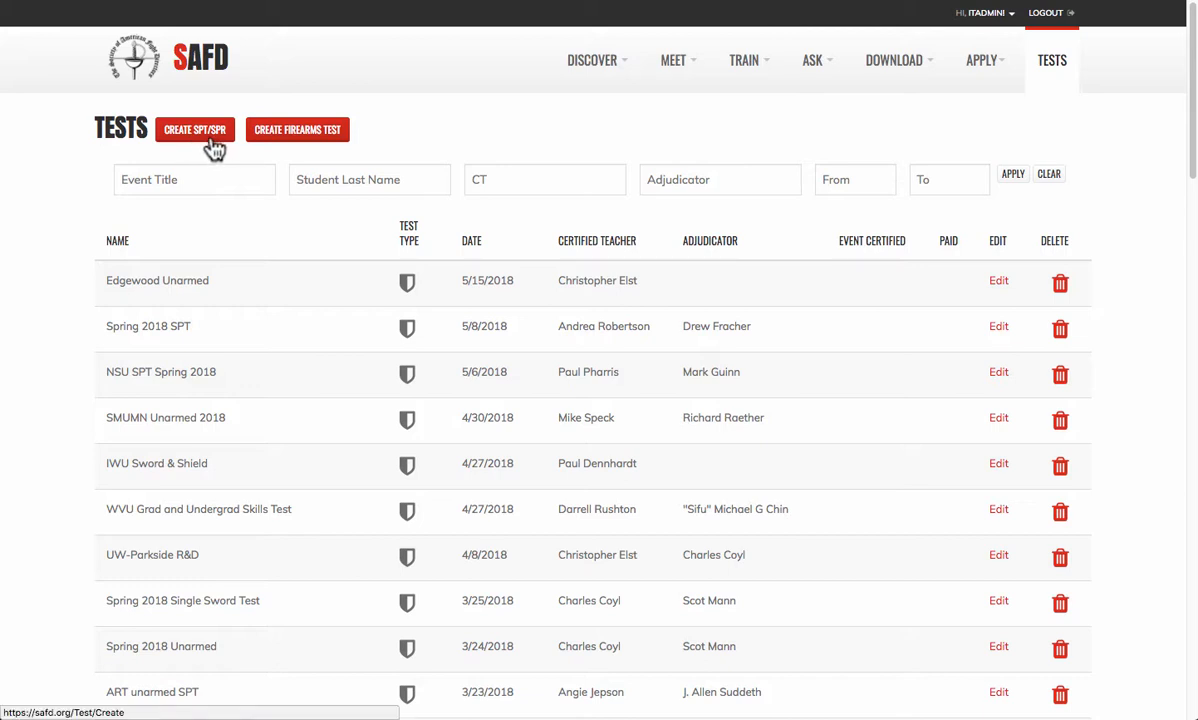
- Start a new firearms test named 'Firearms FAKE 2' with sponsor FAKE
left_click(300, 145)
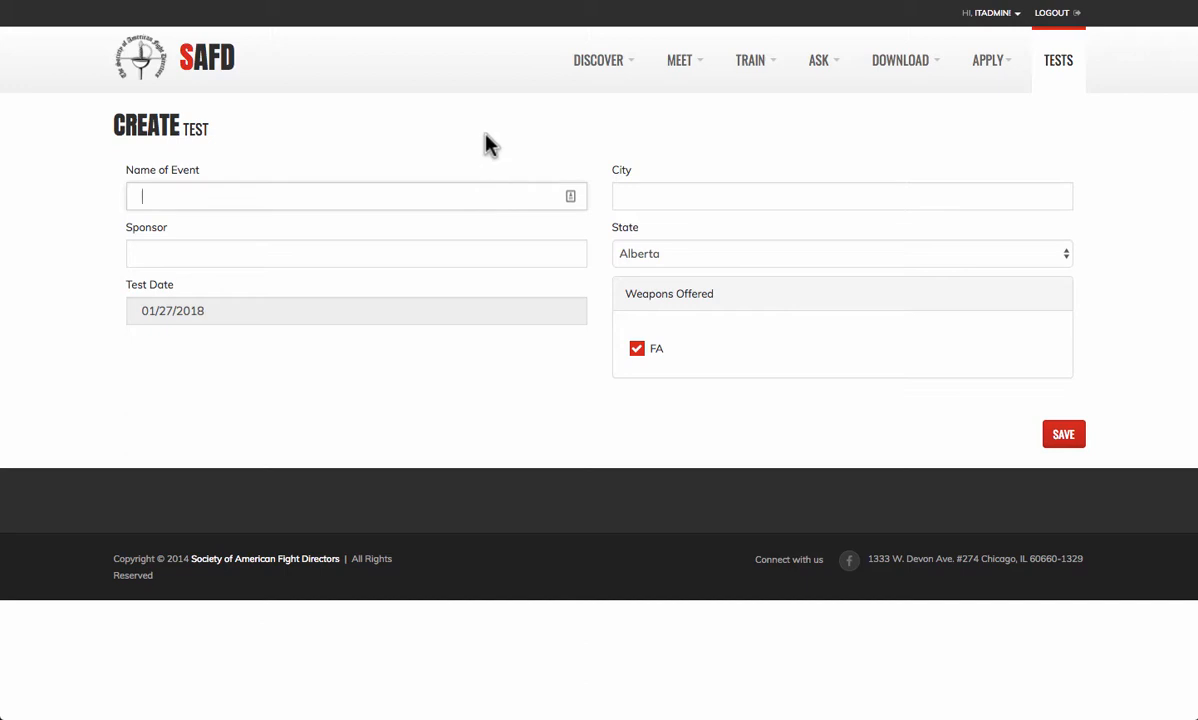
type("F")
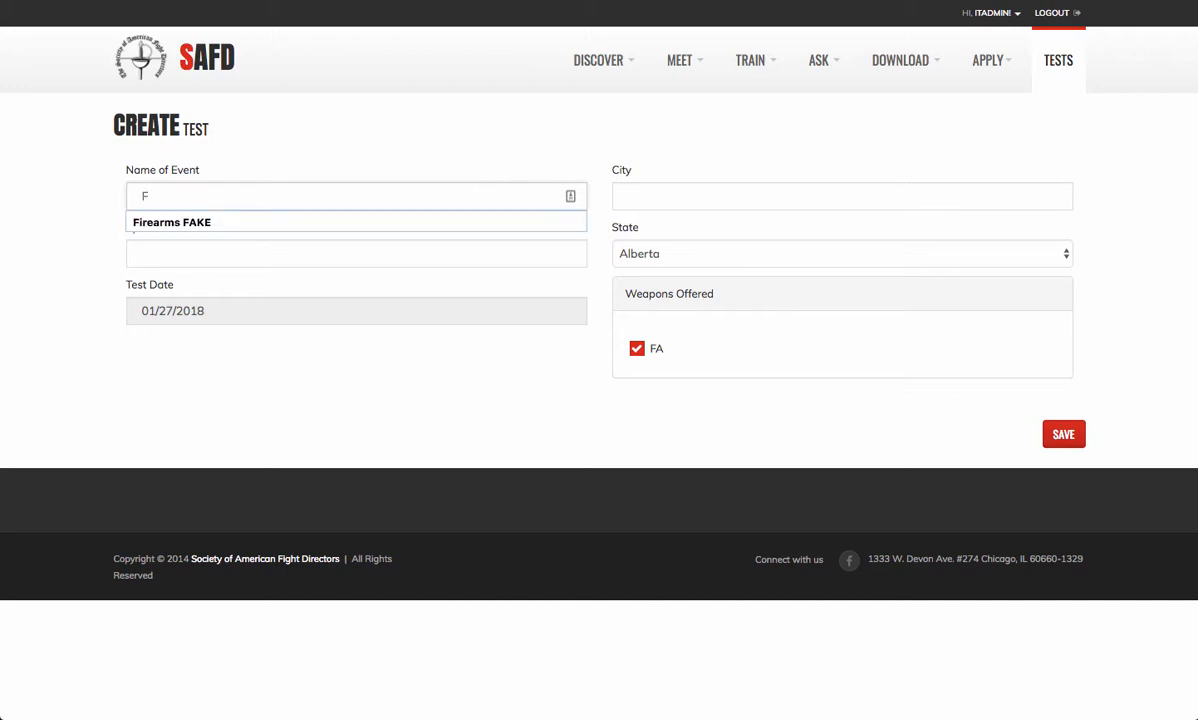
key("Down")
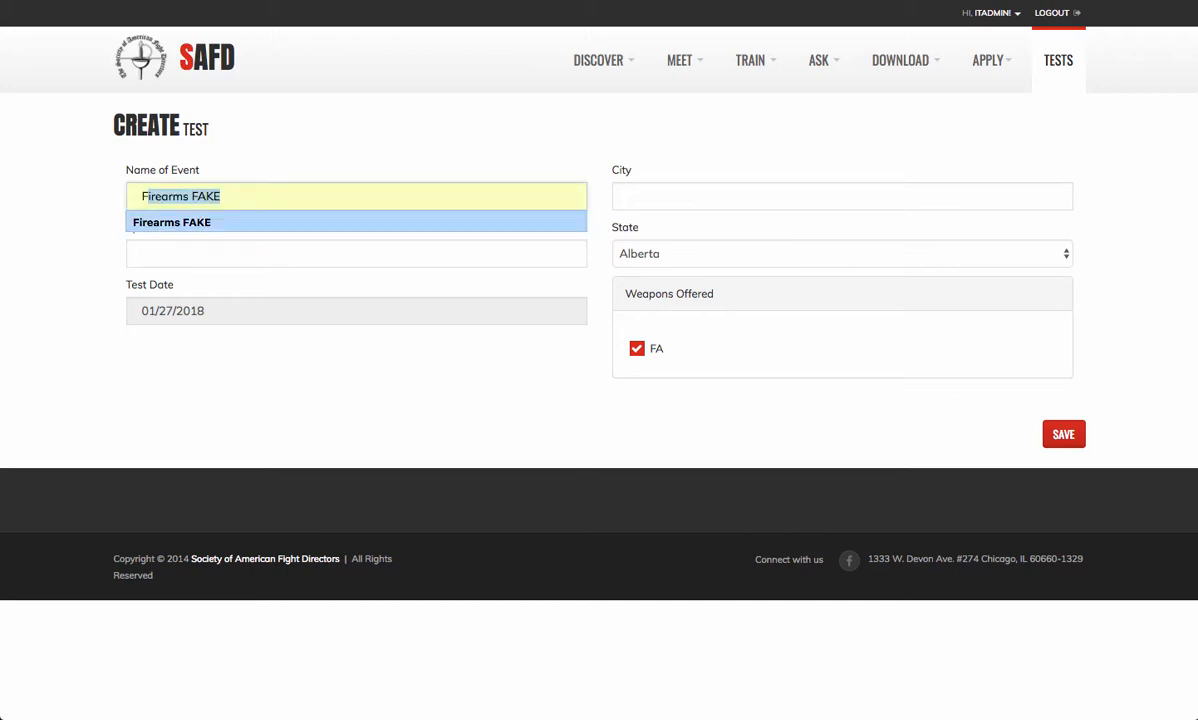
key("Return")
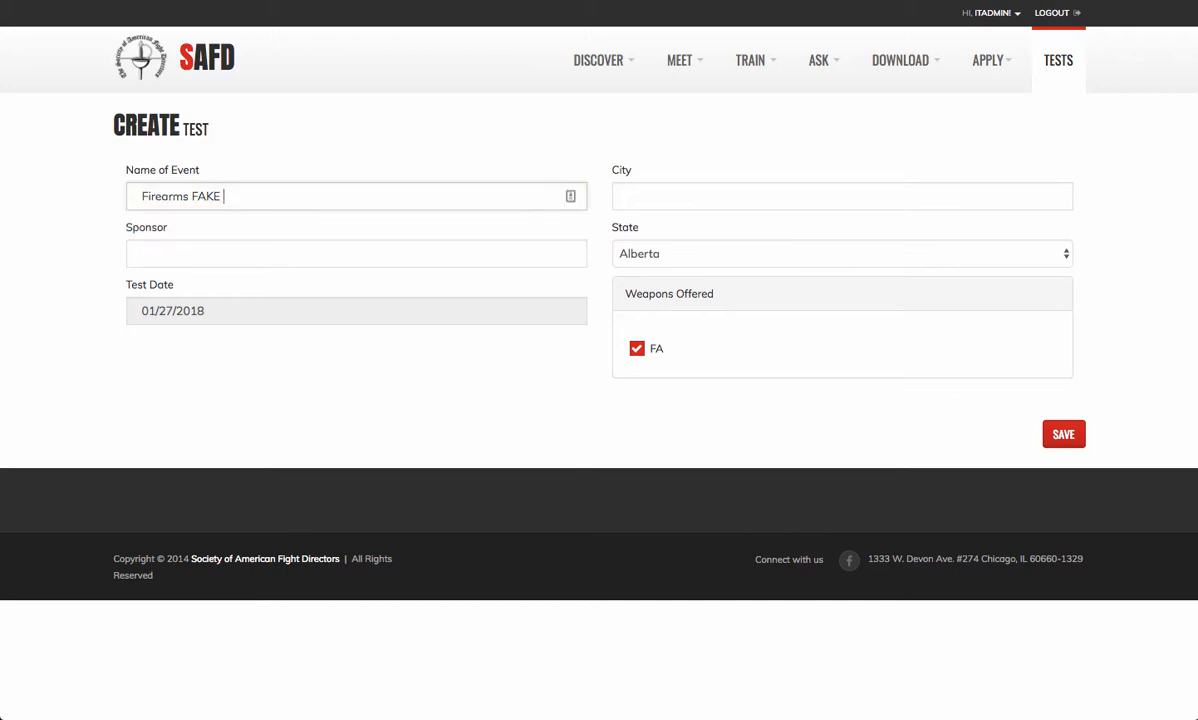
type("2")
left_click(386, 252)
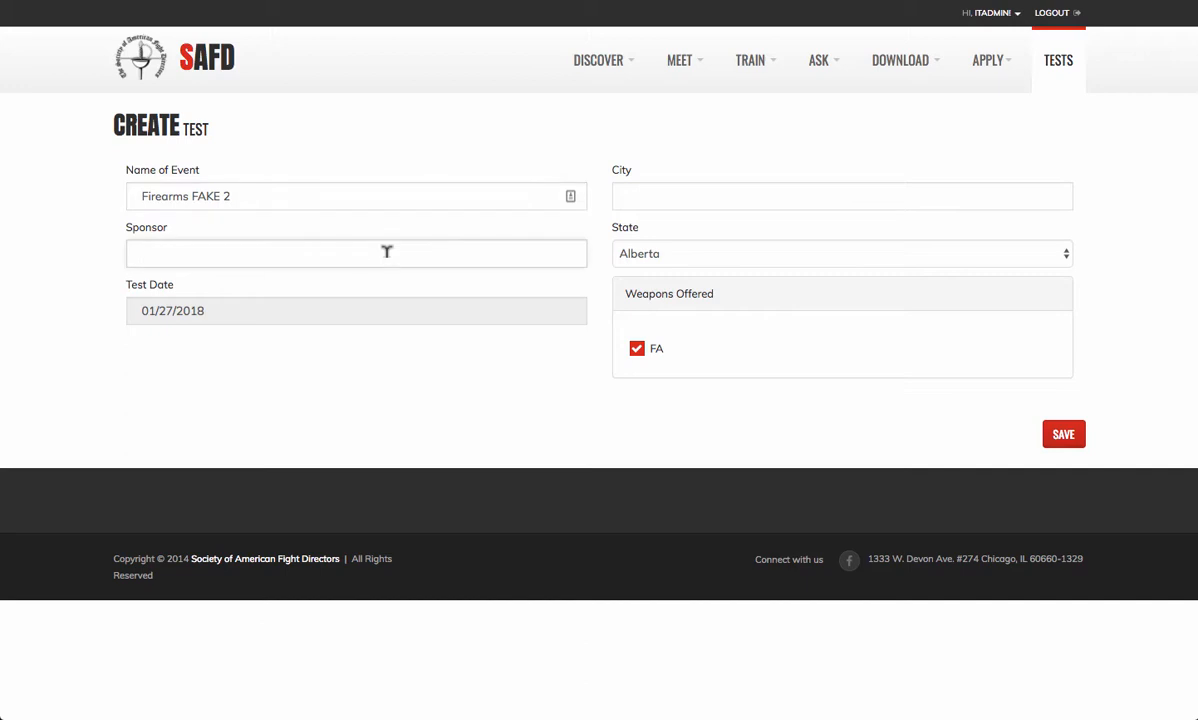
type("Fa")
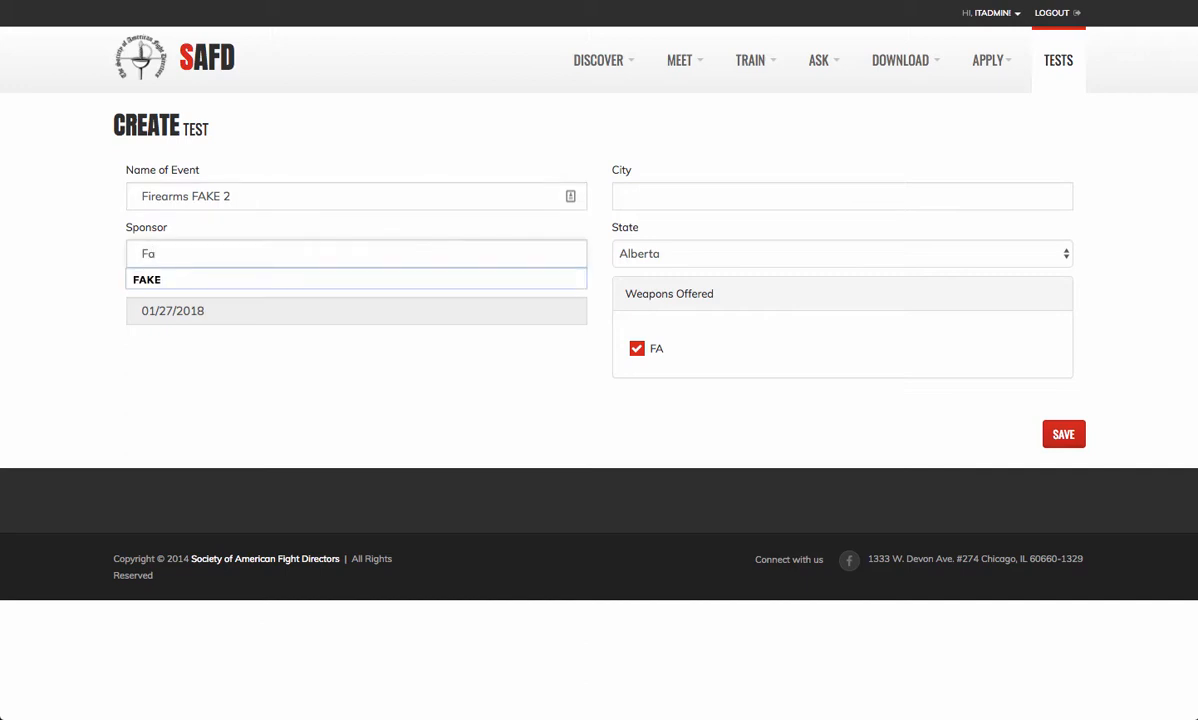
left_click(392, 280)
- Set the test date to 03/02/2018 and location to Chicago, Illinois, then save
left_click(218, 310)
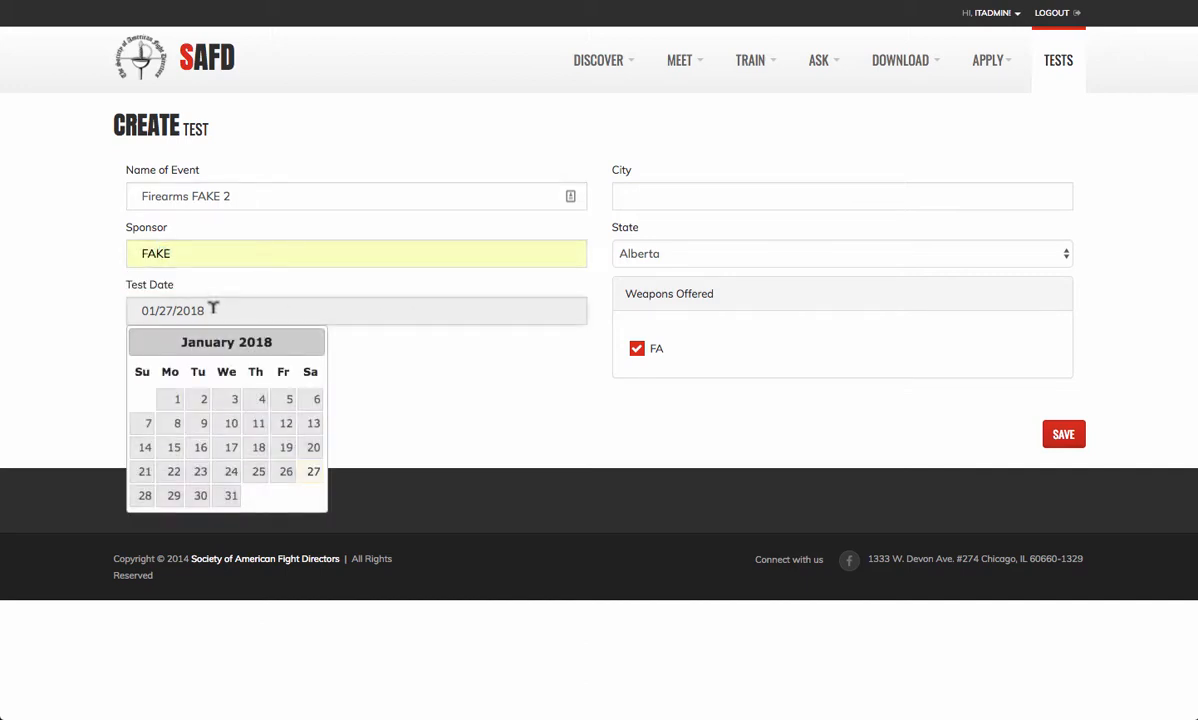
left_click(313, 344)
left_click(313, 344)
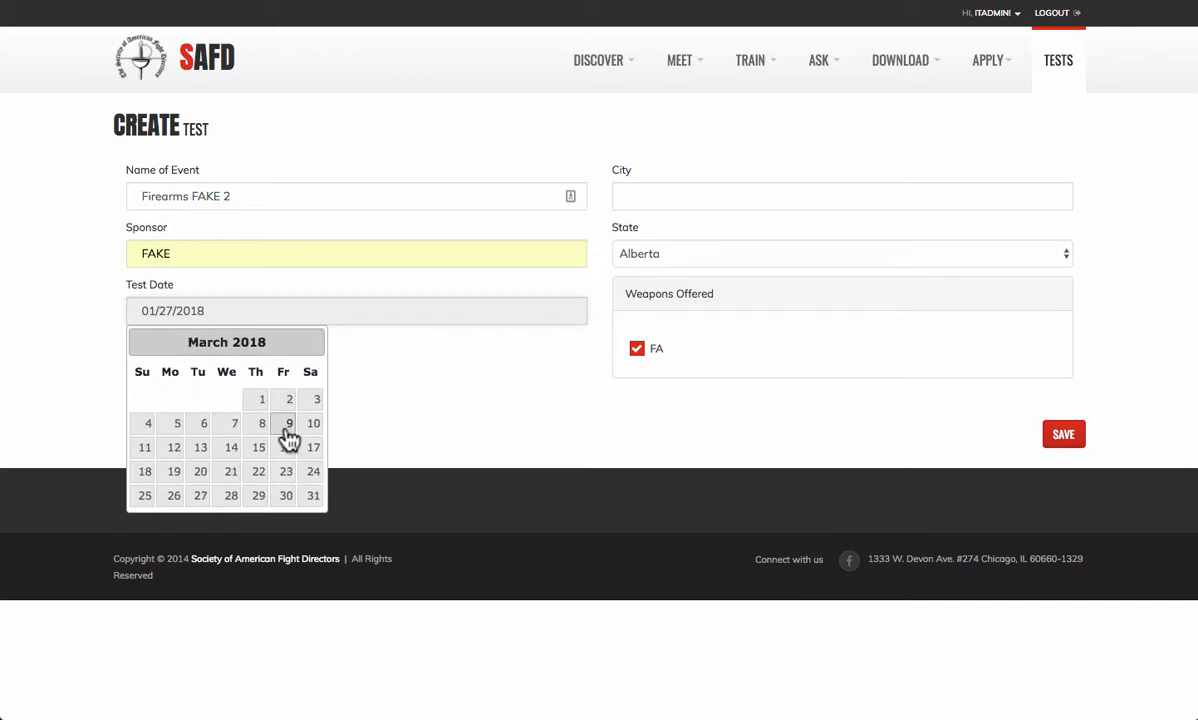
left_click(289, 400)
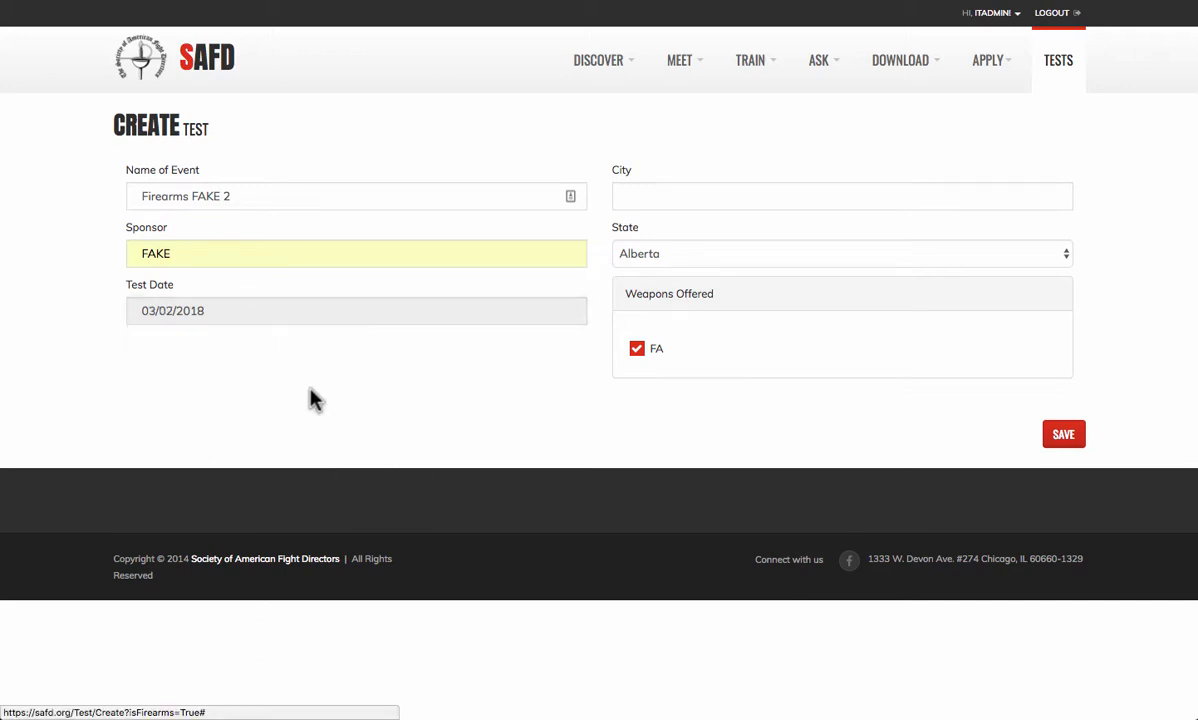
left_click(684, 192)
type("Chicago")
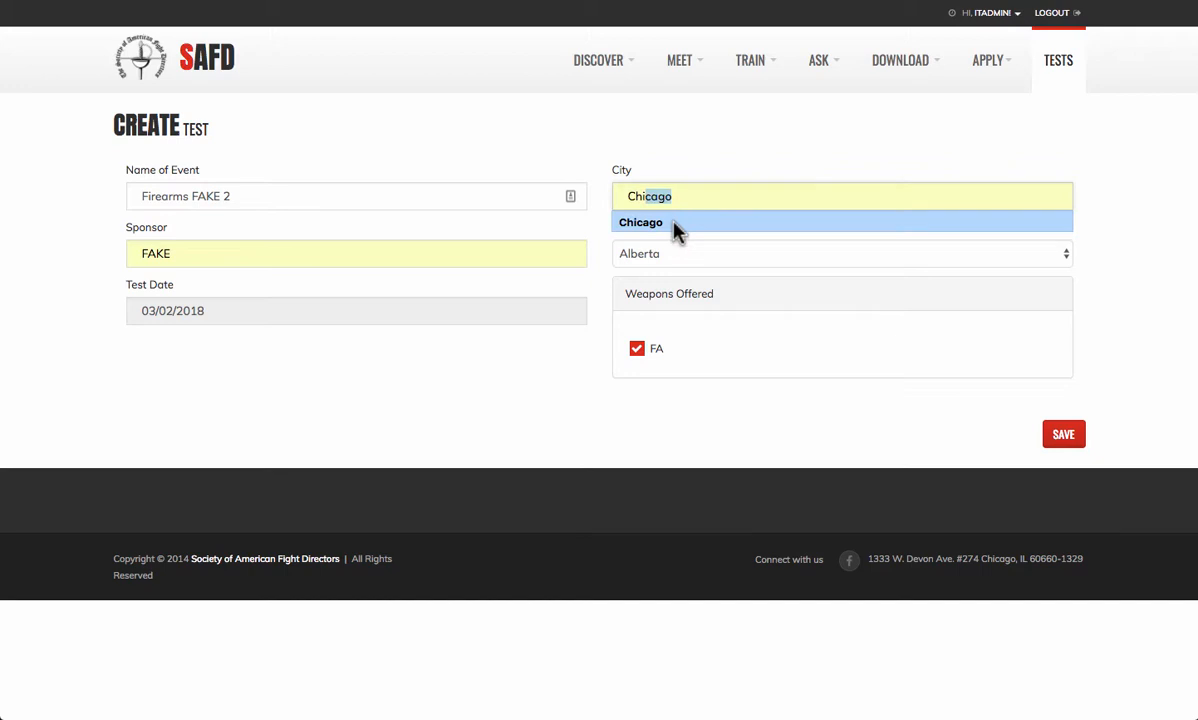
left_click(671, 222)
left_click(672, 258)
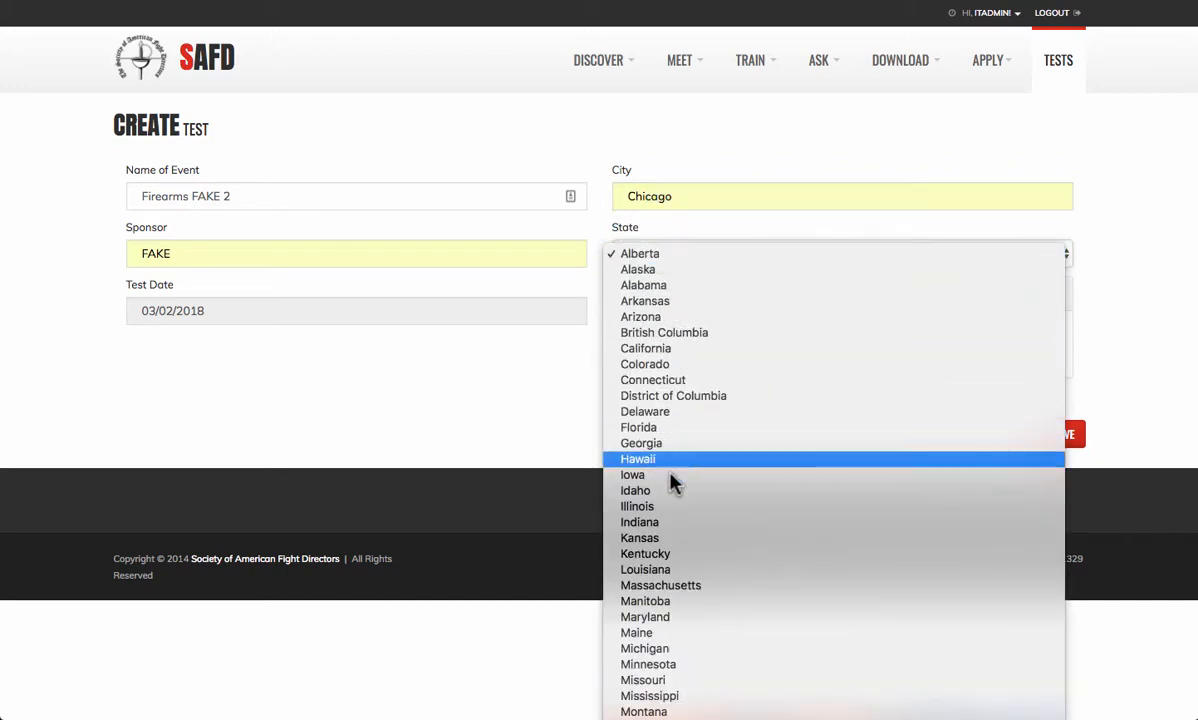
left_click(672, 507)
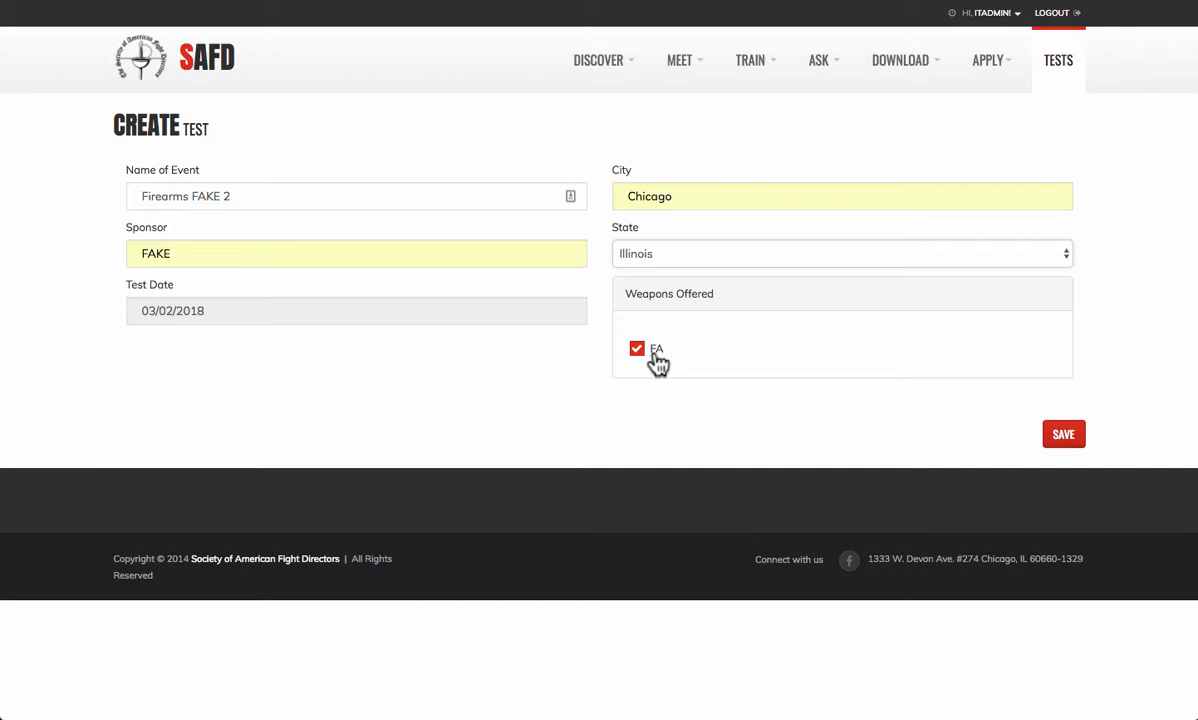
left_click(1078, 440)
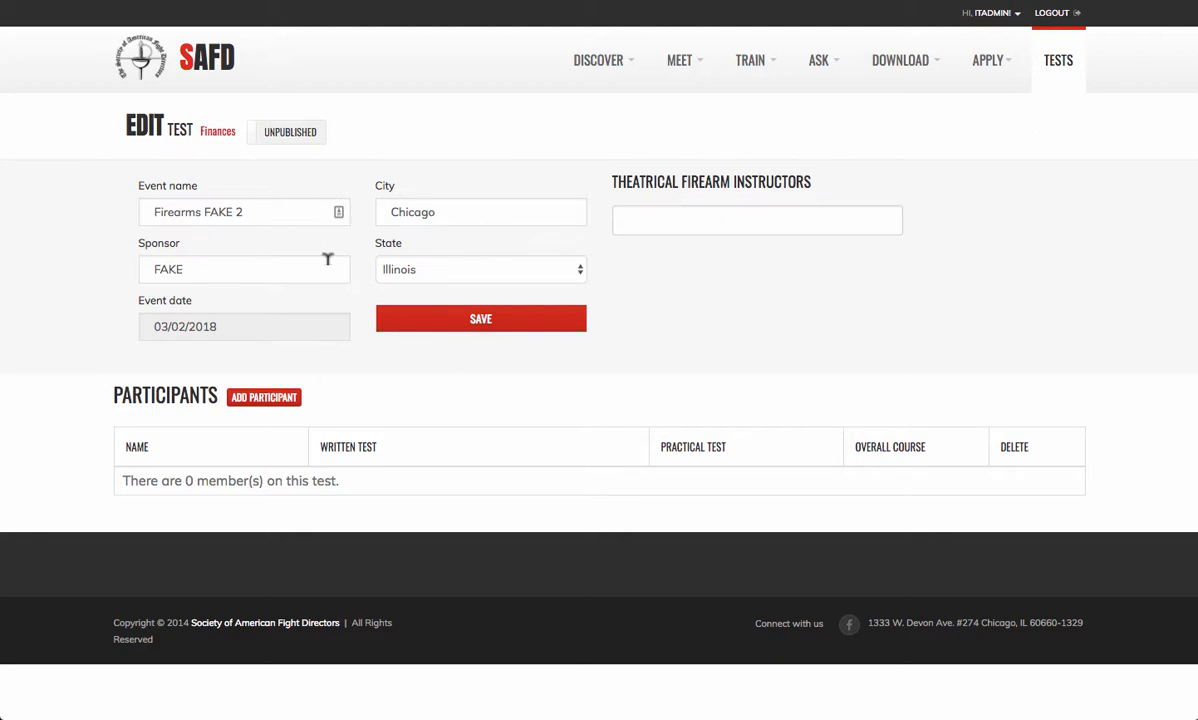
- Assign two theatrical firearm instructors to the test and open the Add a Participant dialog
left_click(687, 211)
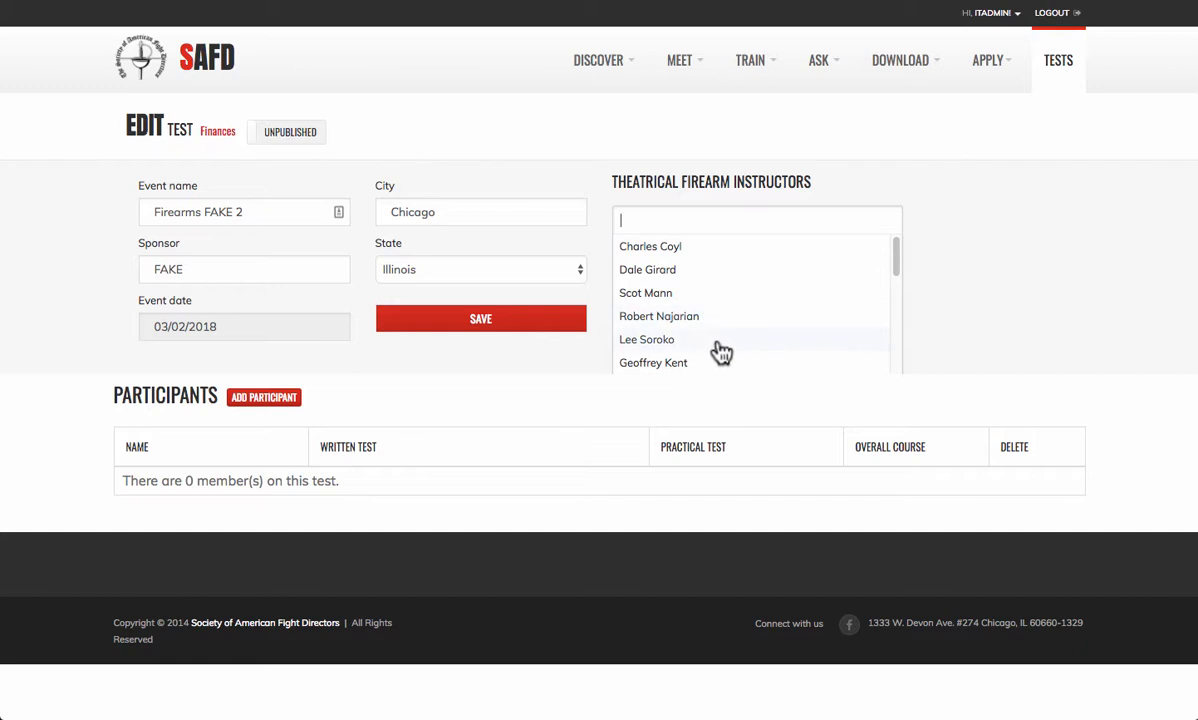
left_click(727, 258)
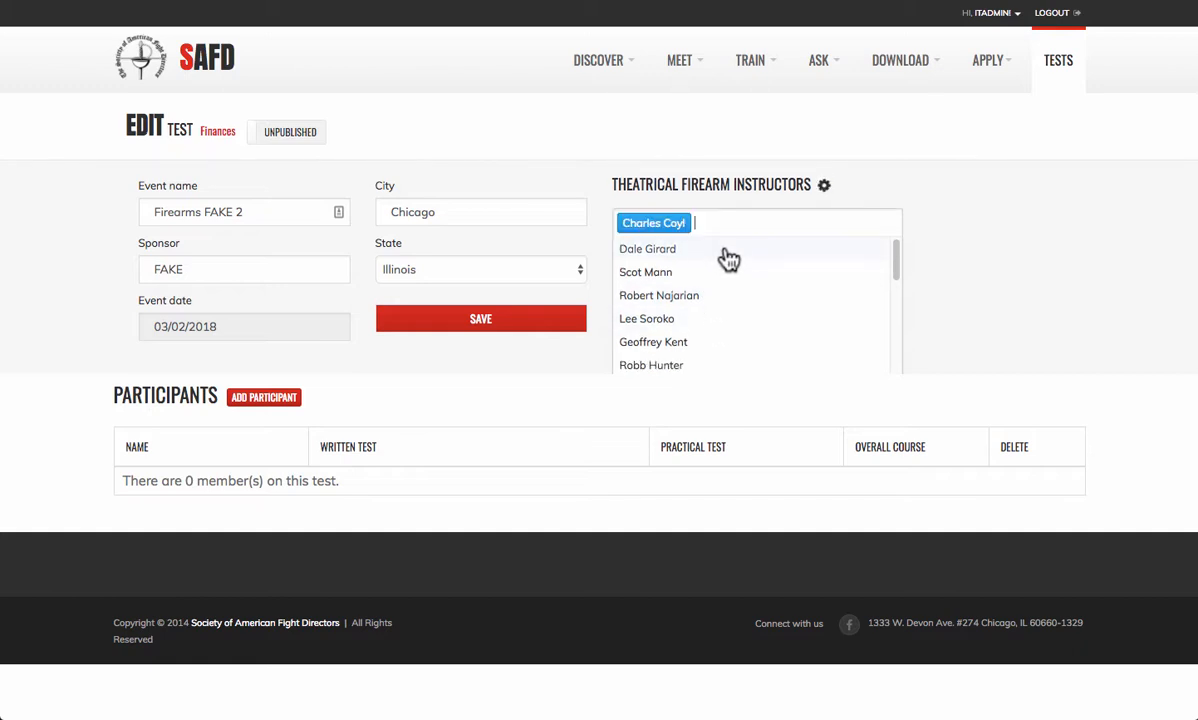
left_click(671, 257)
left_click(973, 267)
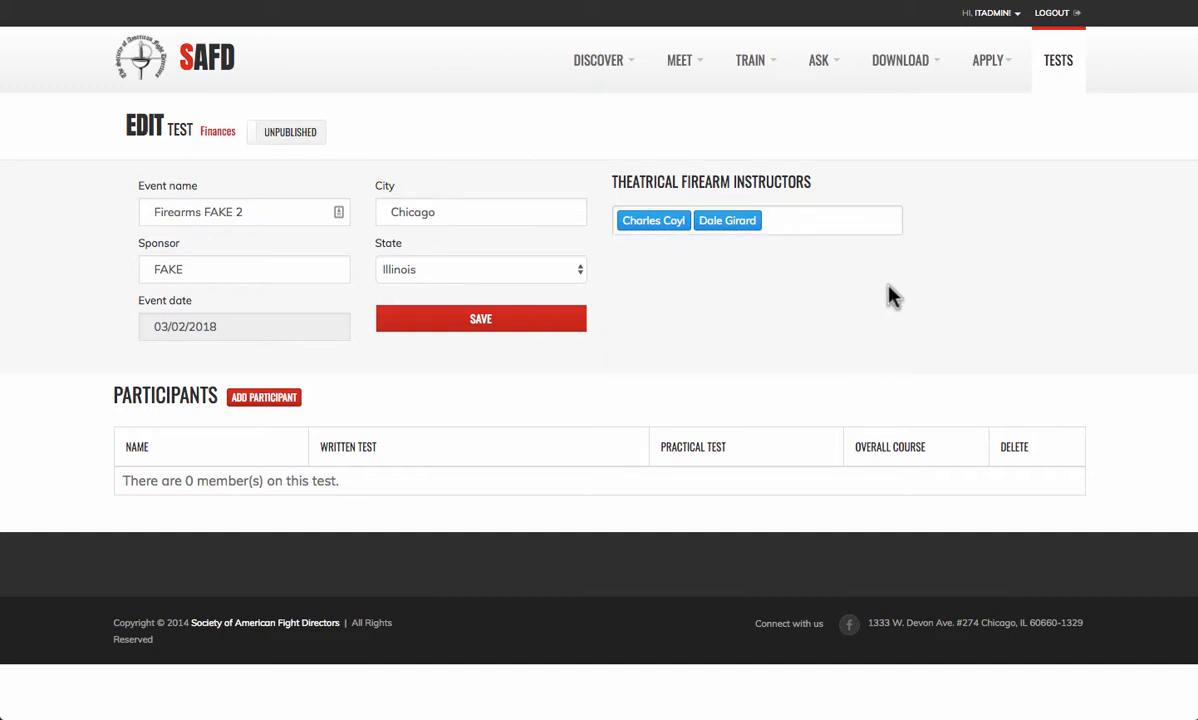
left_click(287, 410)
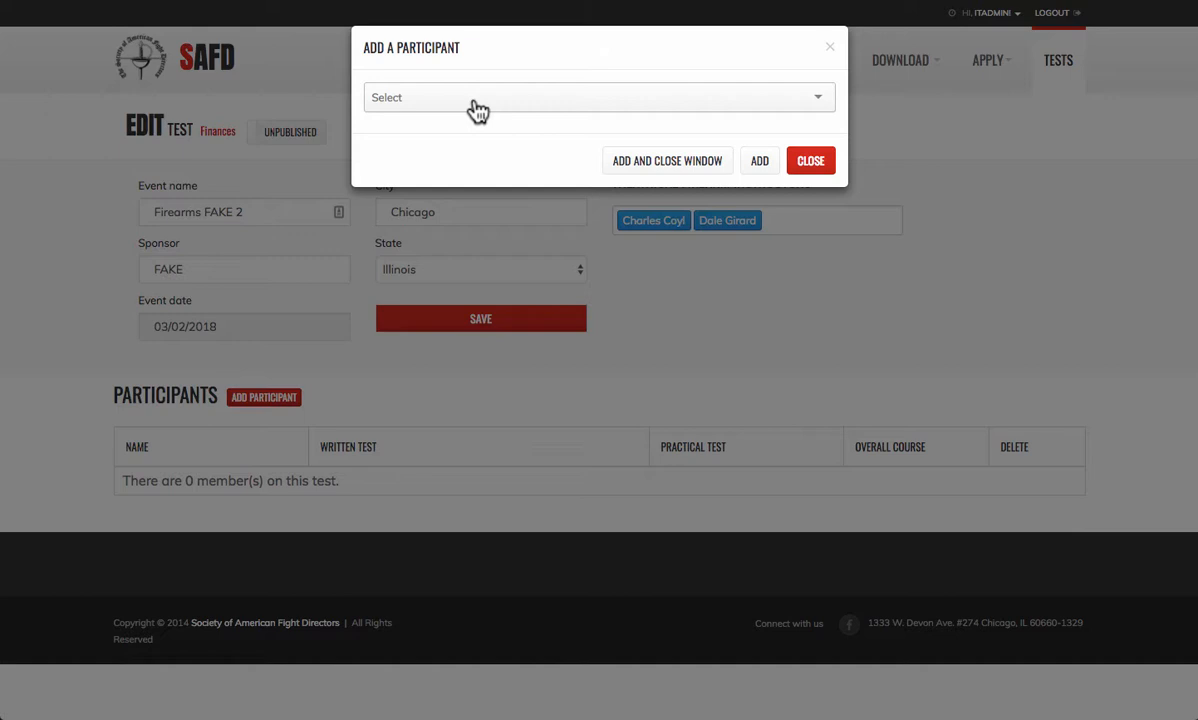
- Search the member list and add the first existing member as a participant
left_click(477, 105)
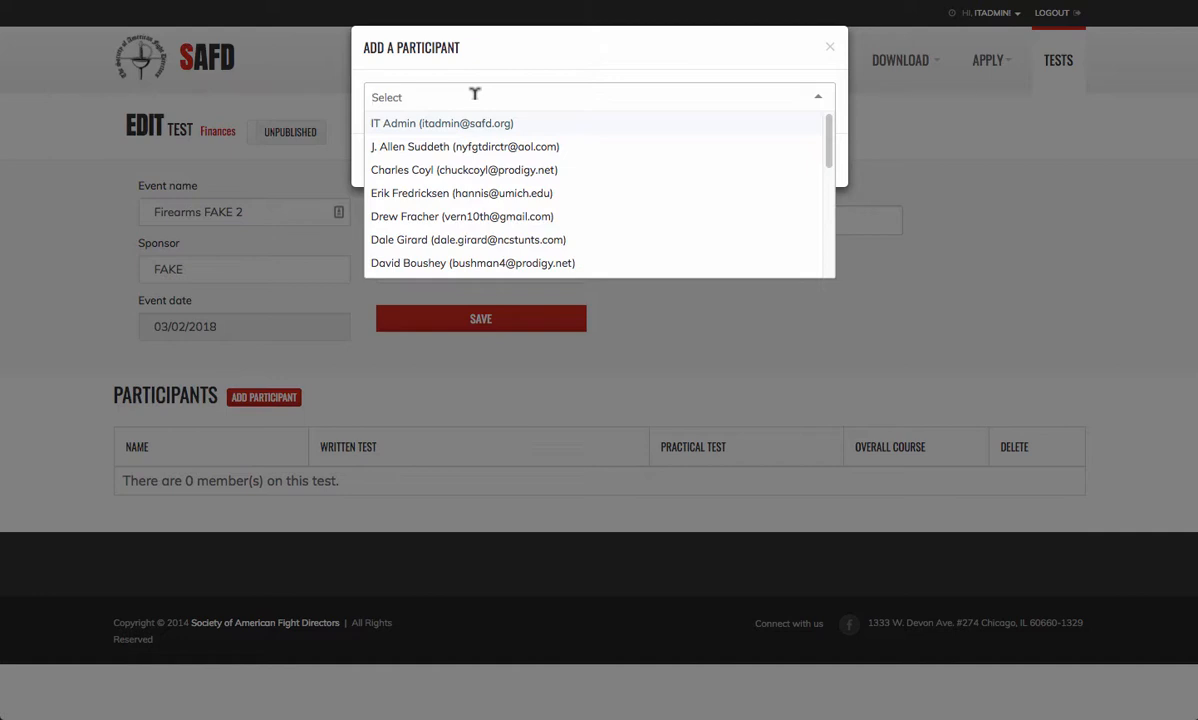
type("steinber")
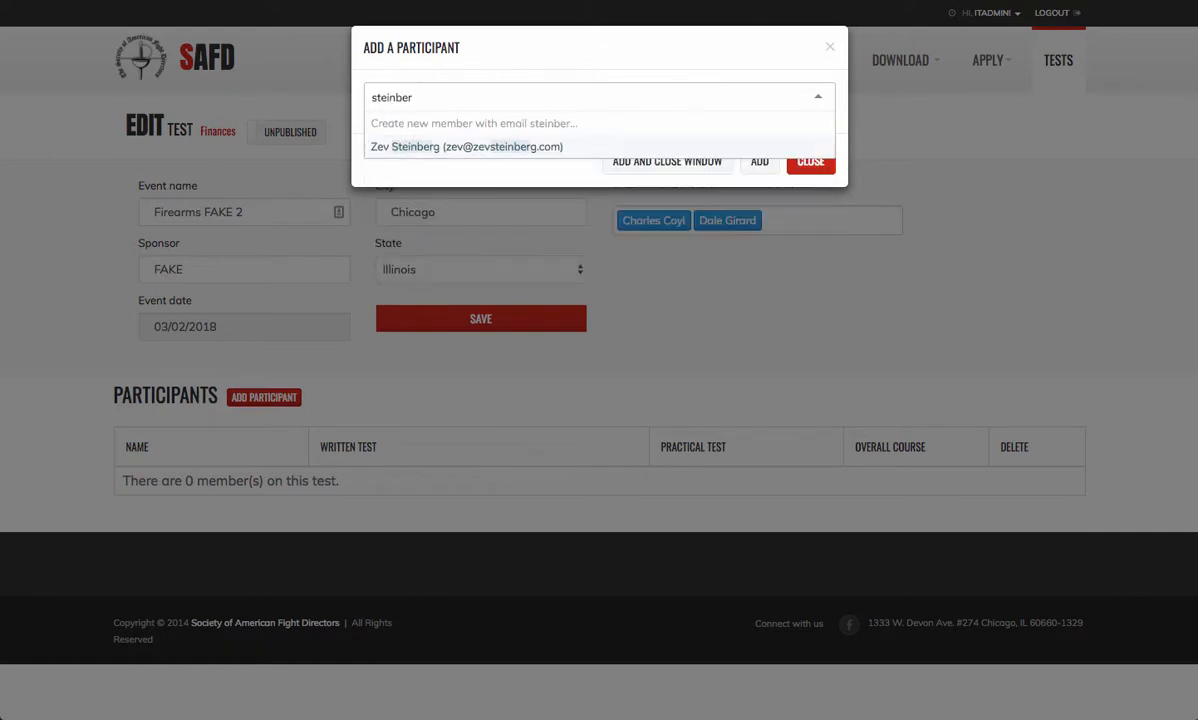
left_click(454, 149)
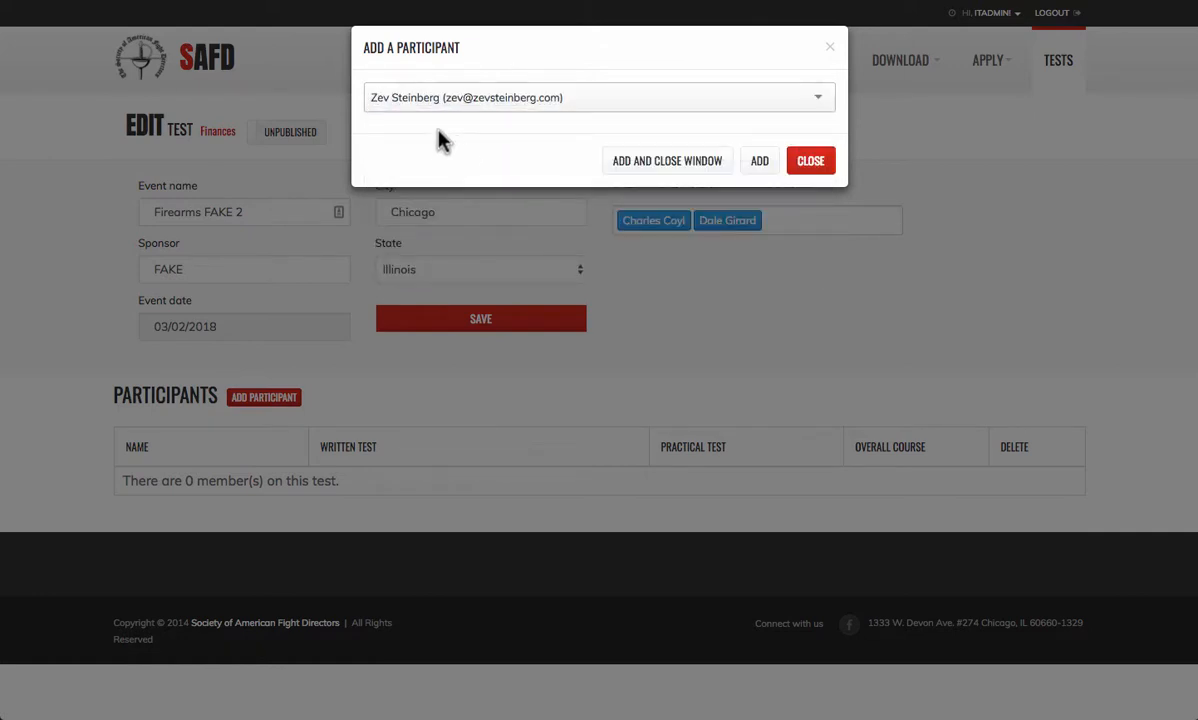
left_click(667, 161)
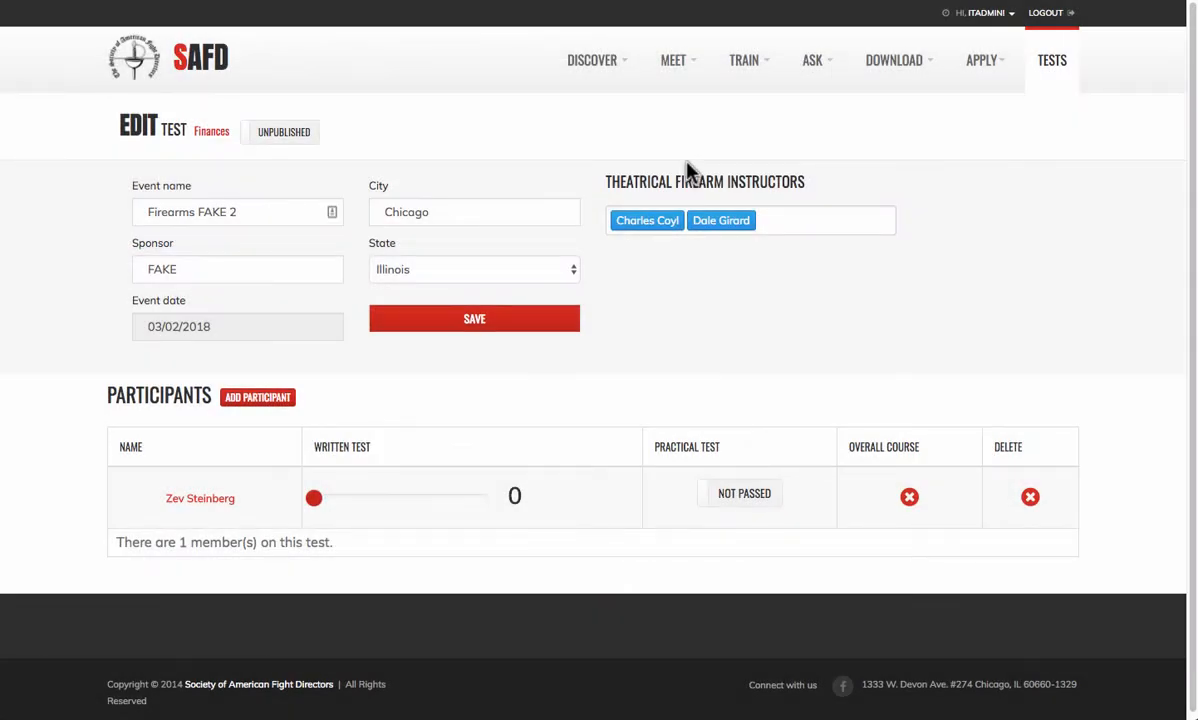
- Search for and add a second existing member as a participant
left_click(262, 398)
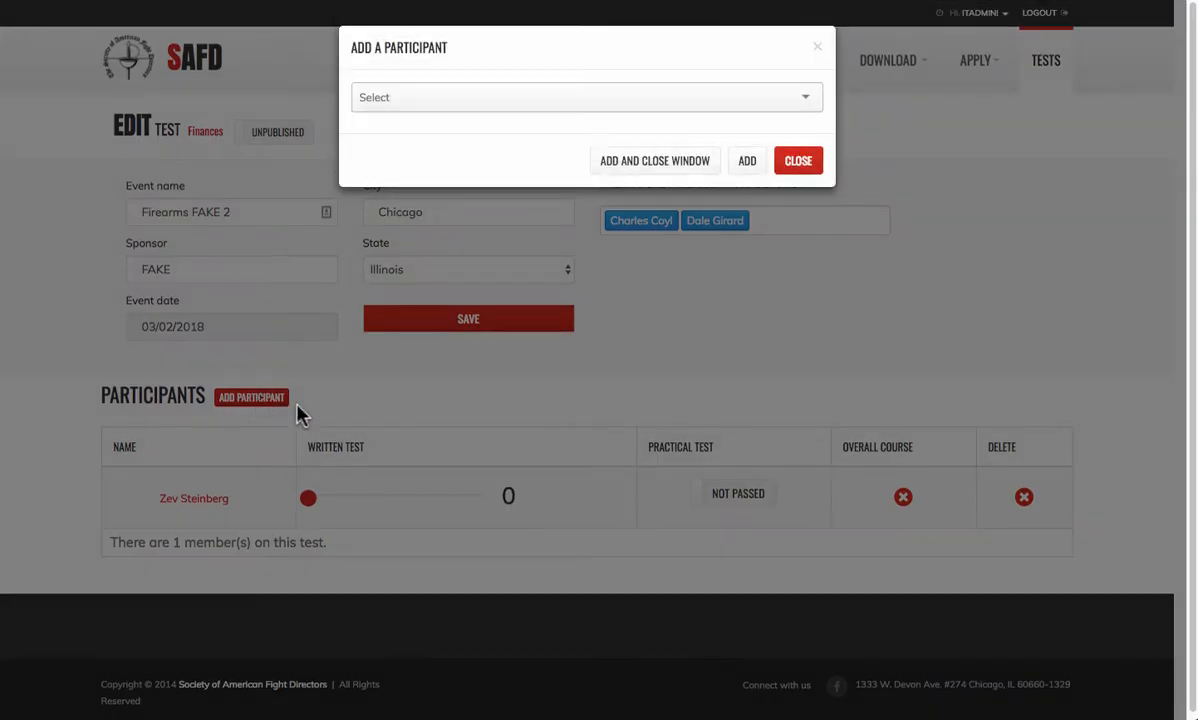
left_click(481, 104)
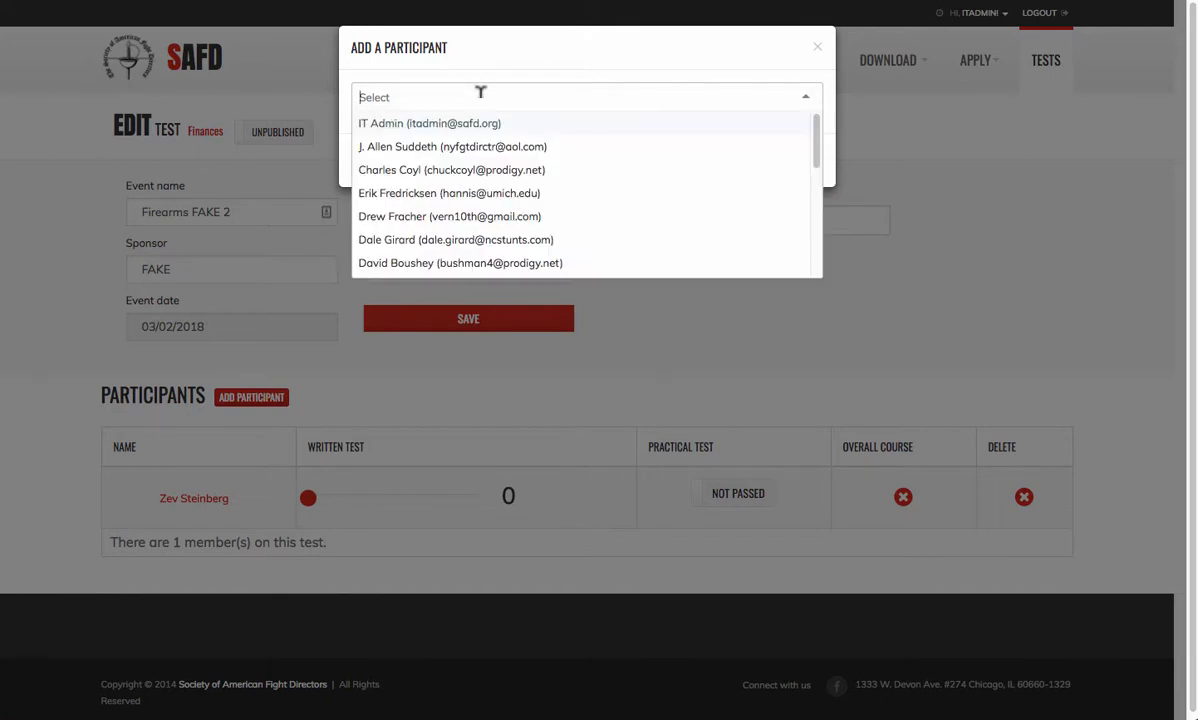
type("bous")
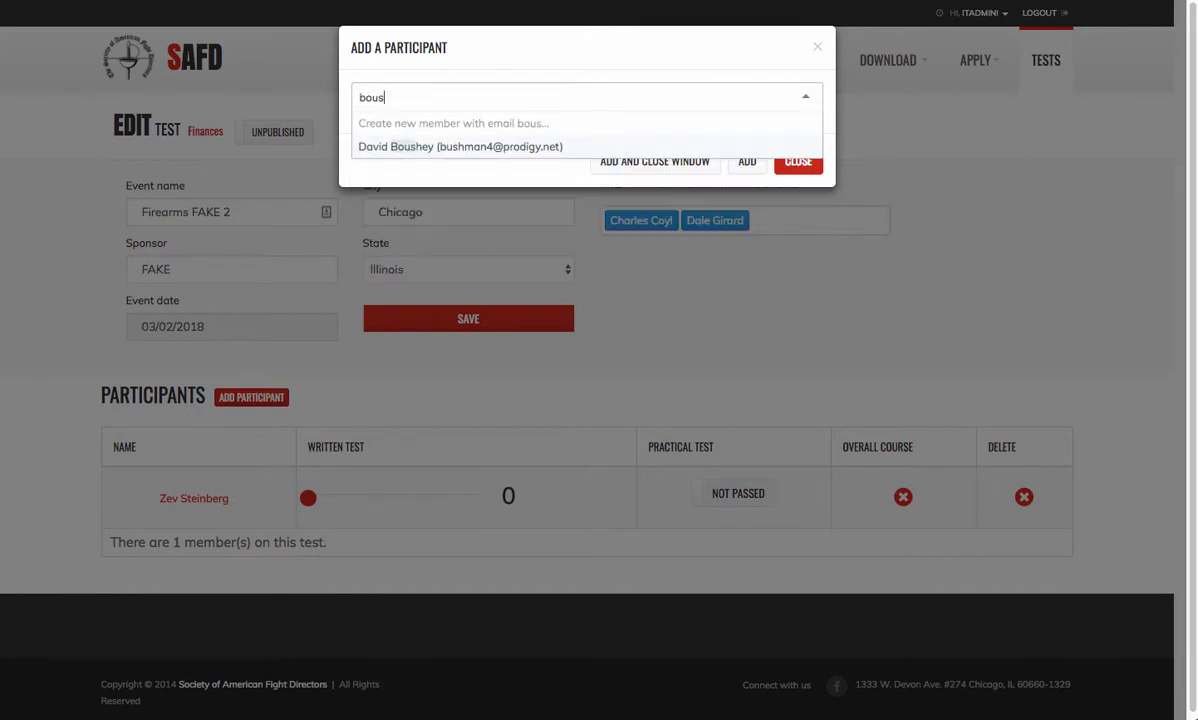
left_click(492, 150)
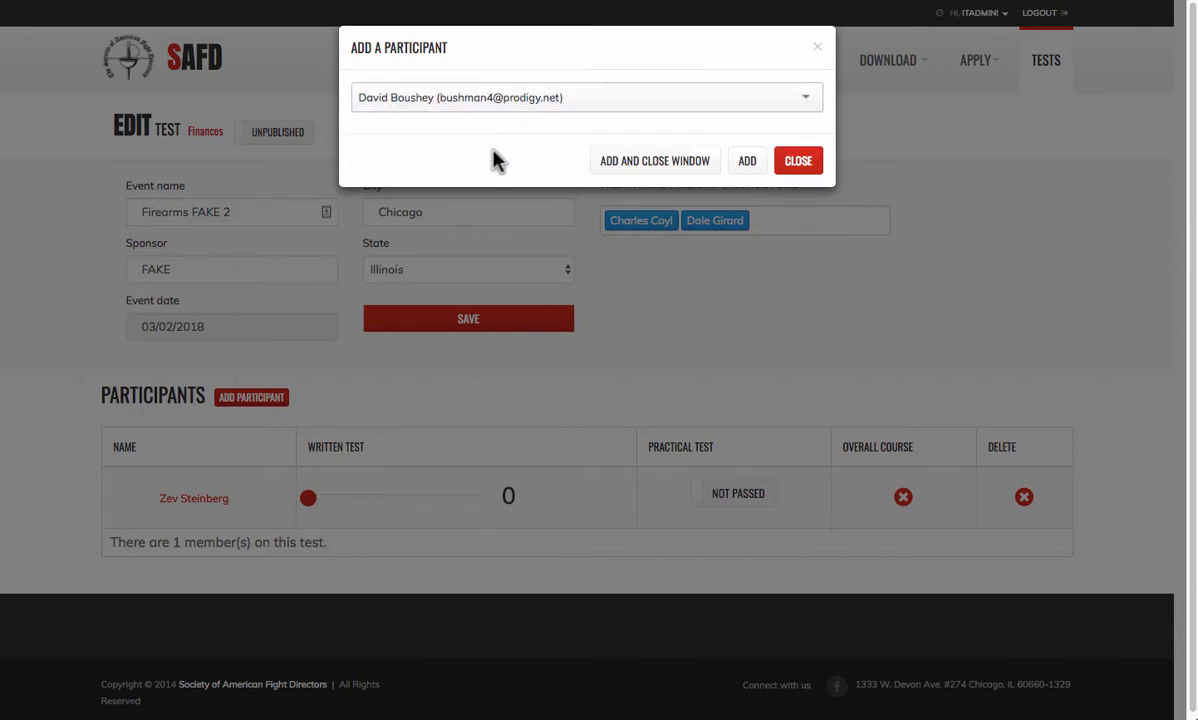
left_click(745, 166)
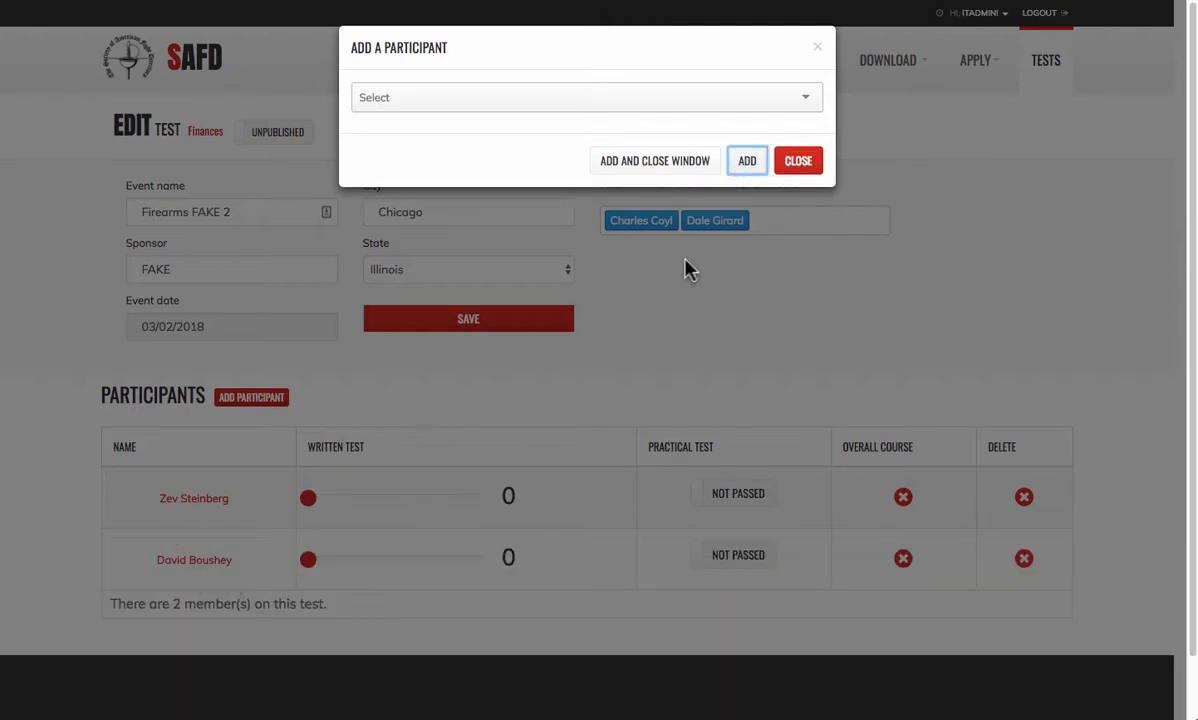
- Search for and add a third existing member as a participant
left_click(564, 97)
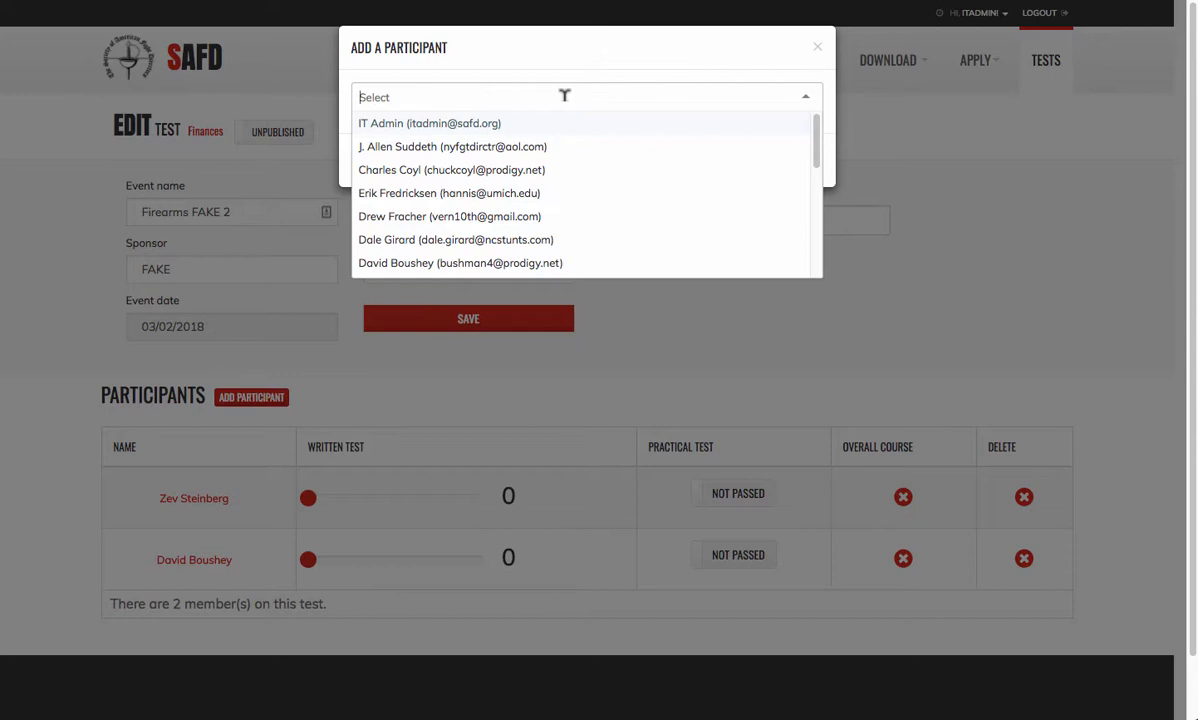
type("fred")
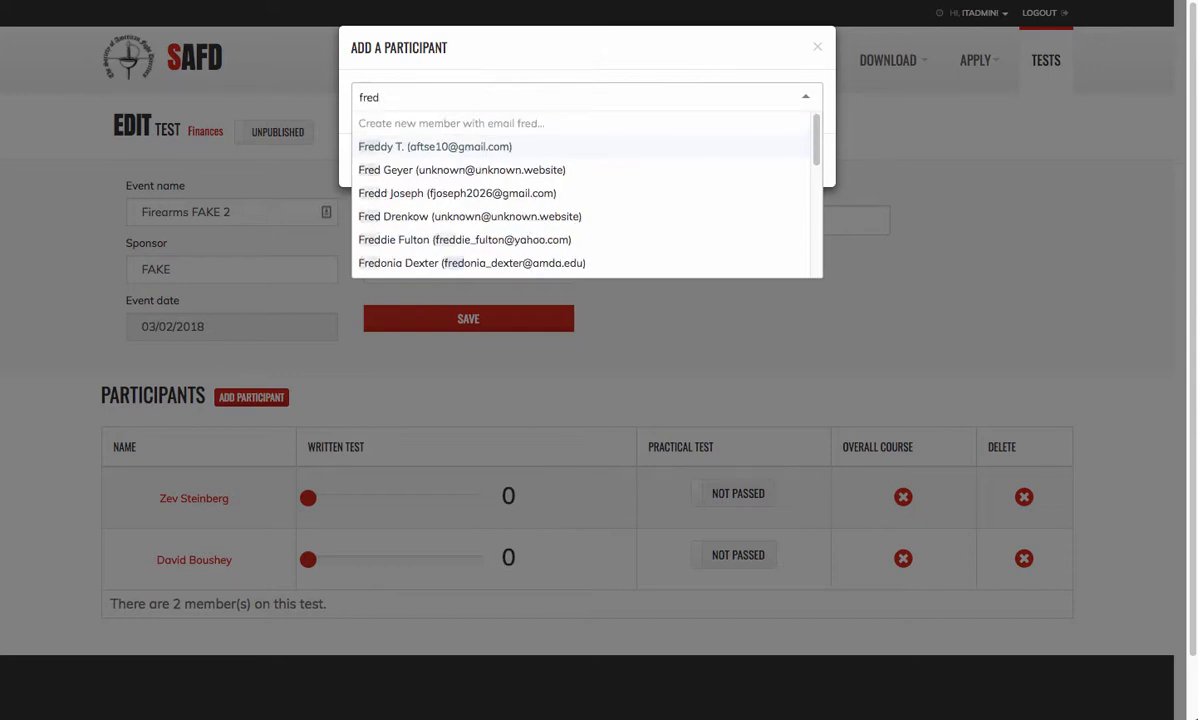
type("ri")
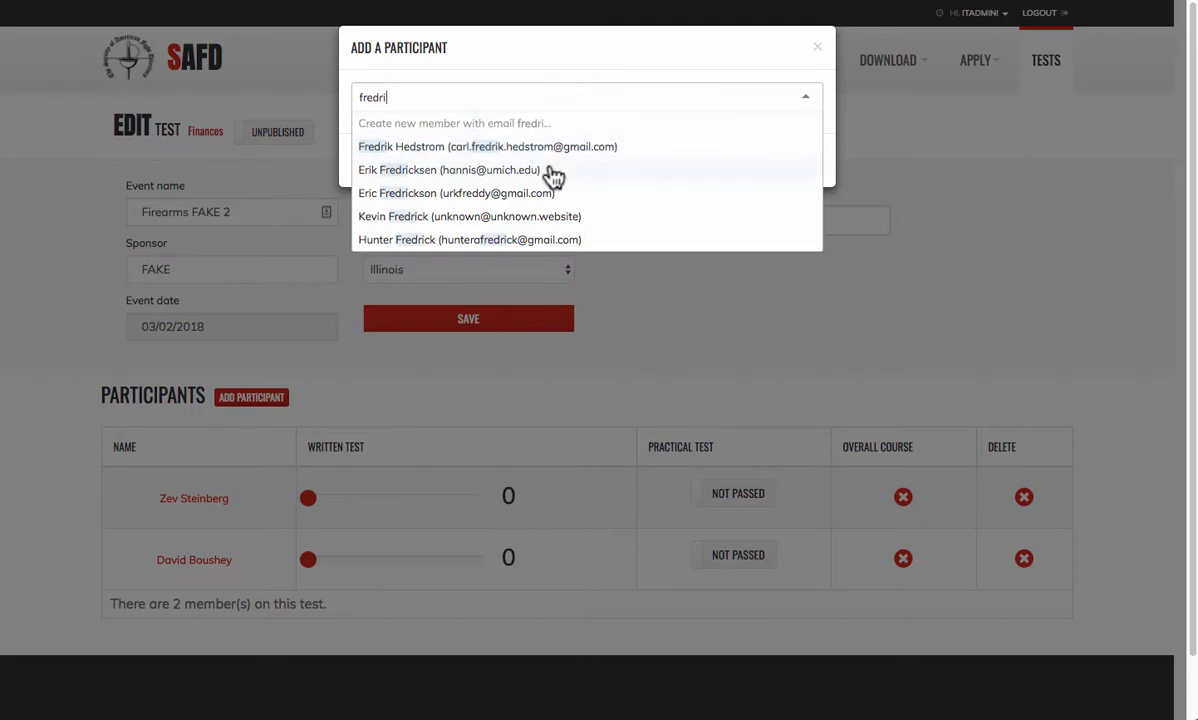
left_click(530, 172)
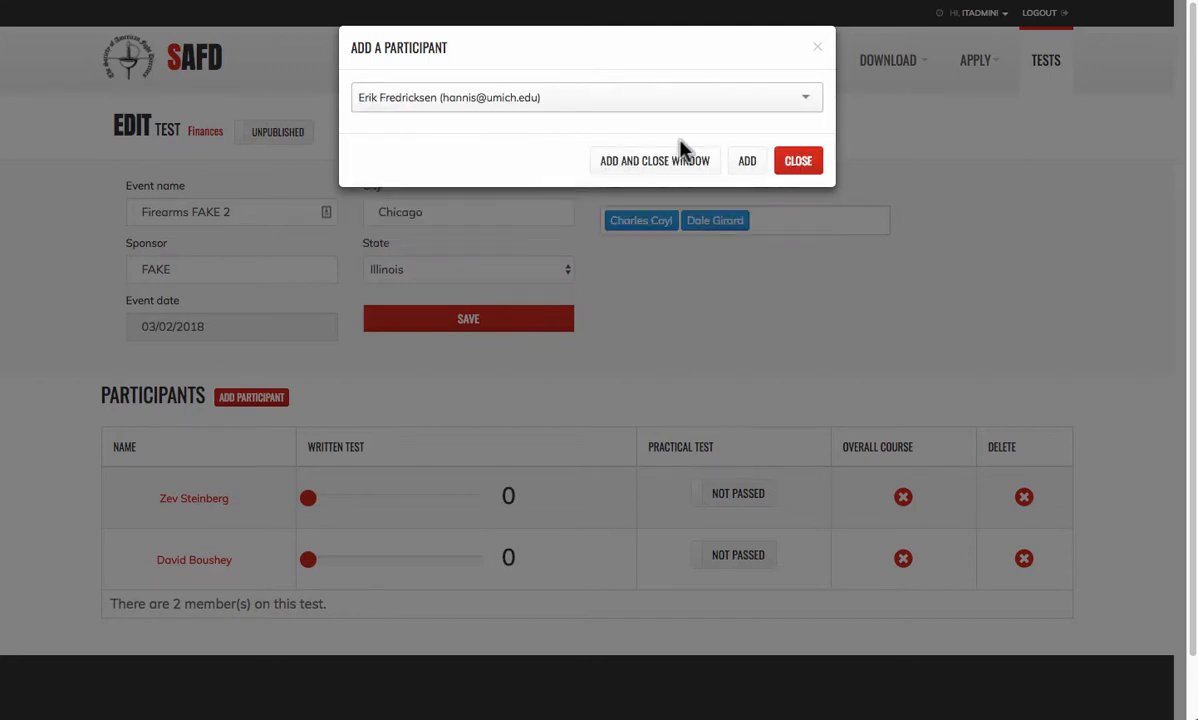
left_click(745, 161)
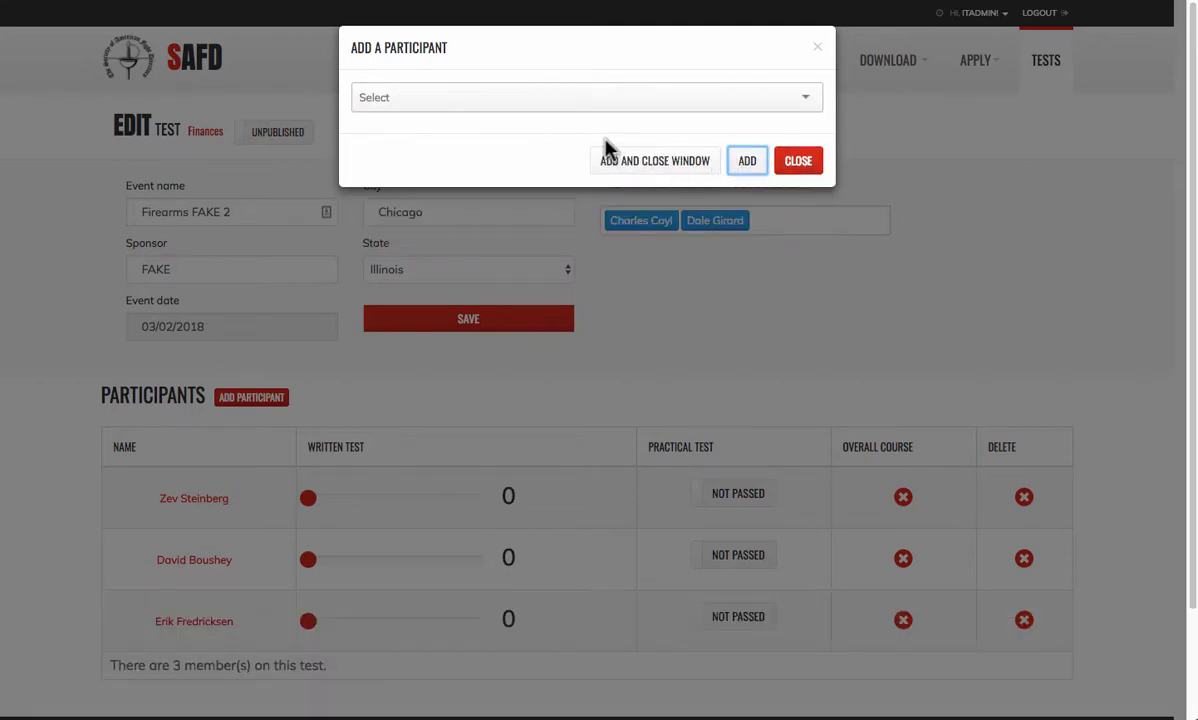
left_click(472, 96)
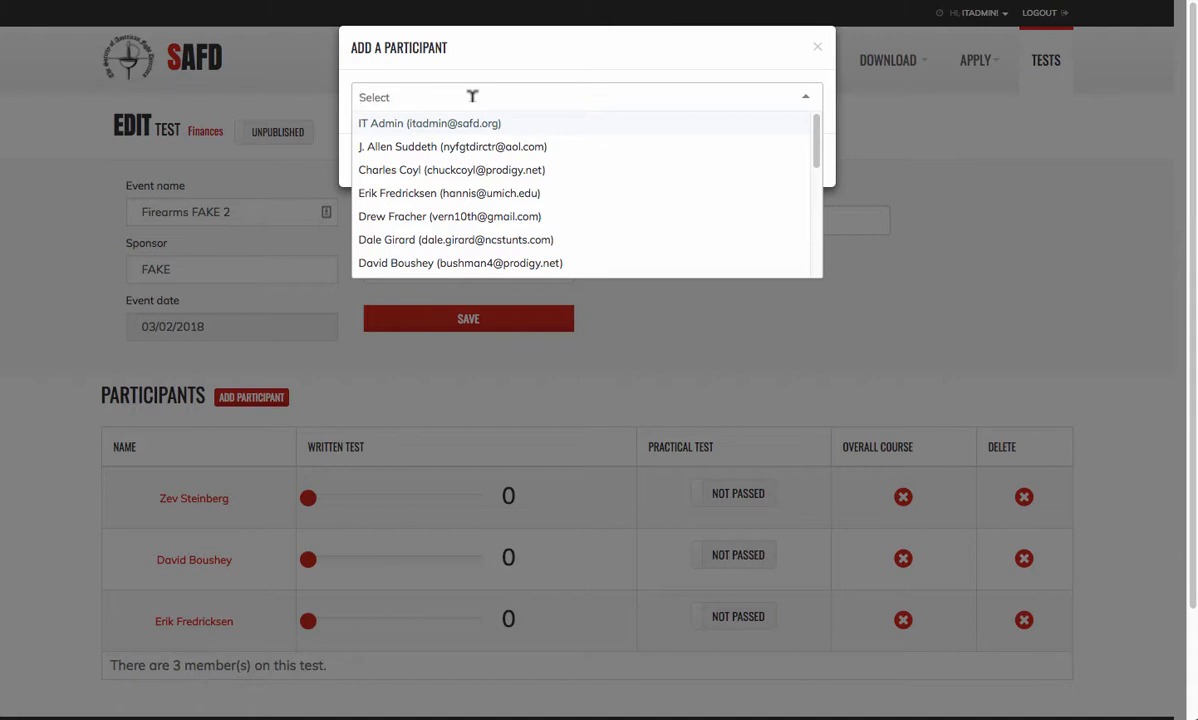
- Search the member list for the next participant, then clear the search
type("dre")
key("BackSpace")
key("BackSpace")
key("BackSpace")
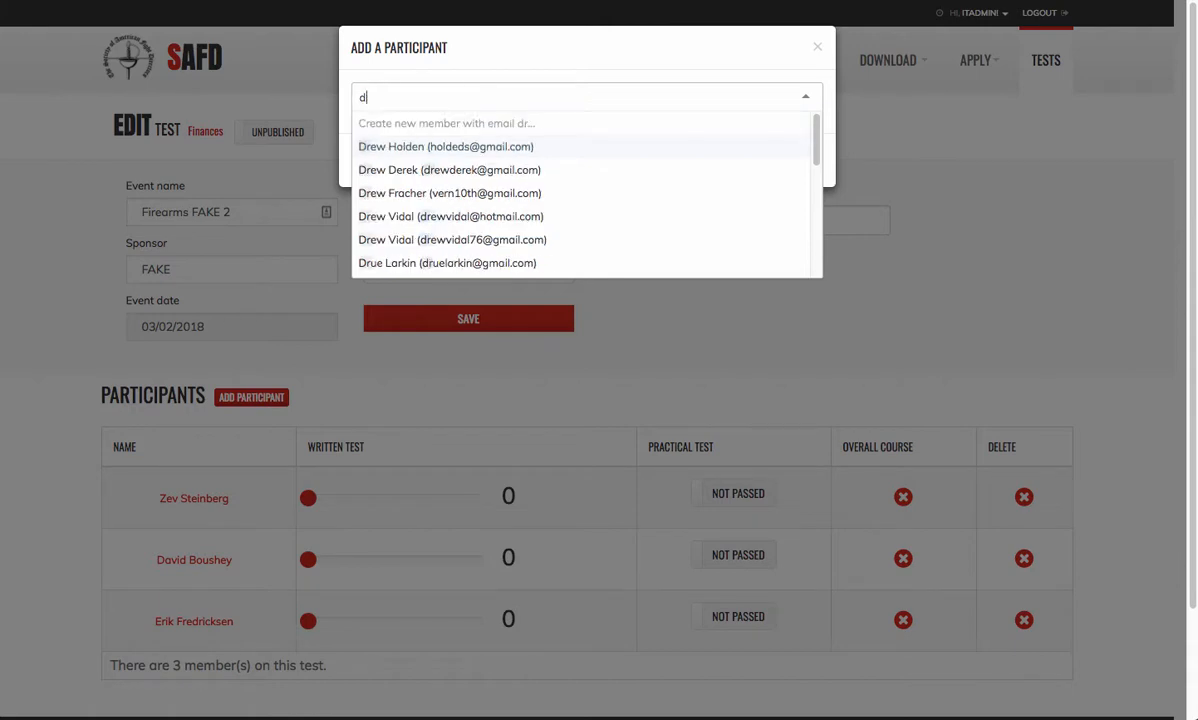
type("fe")
key("BackSpace")
type("redri")
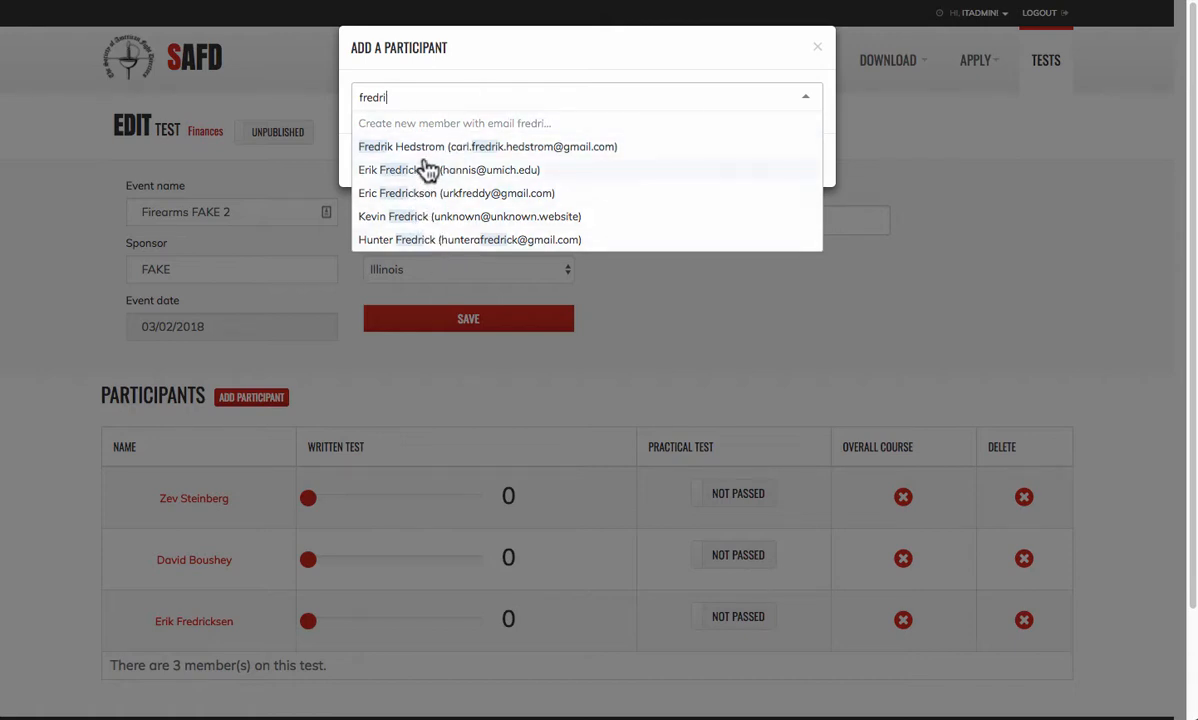
scroll(427, 154, "down", 1)
scroll(427, 154, "up", 1)
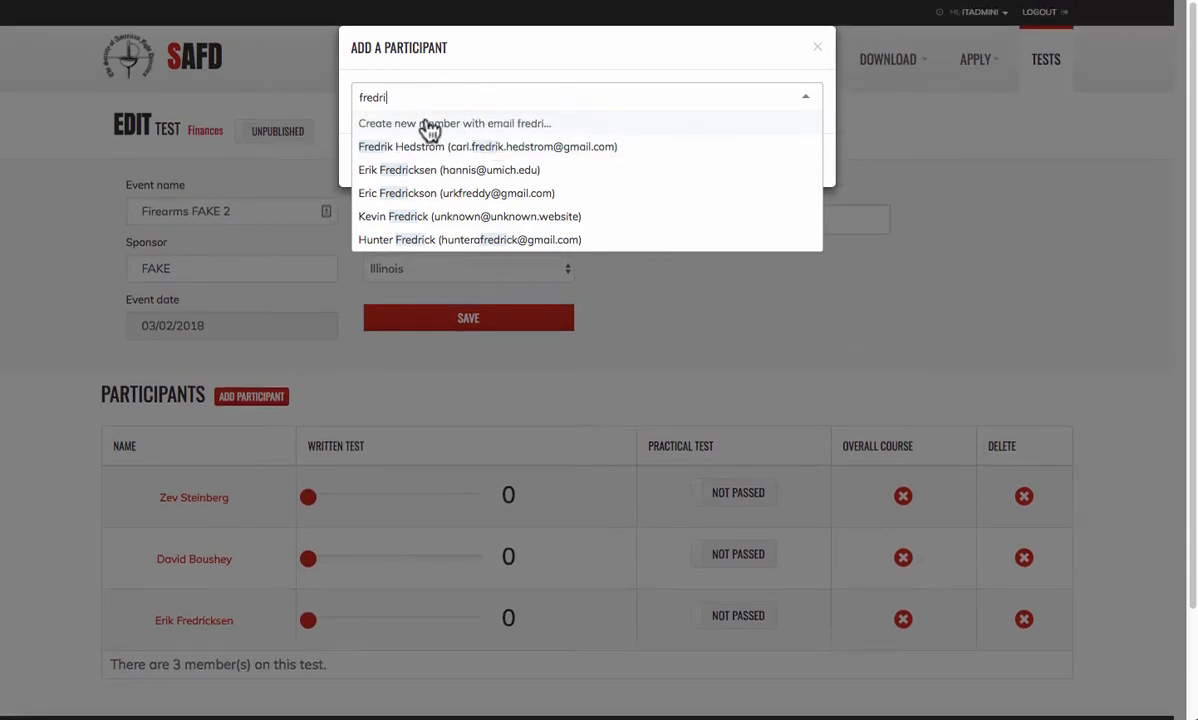
left_click(420, 90)
left_click(390, 92)
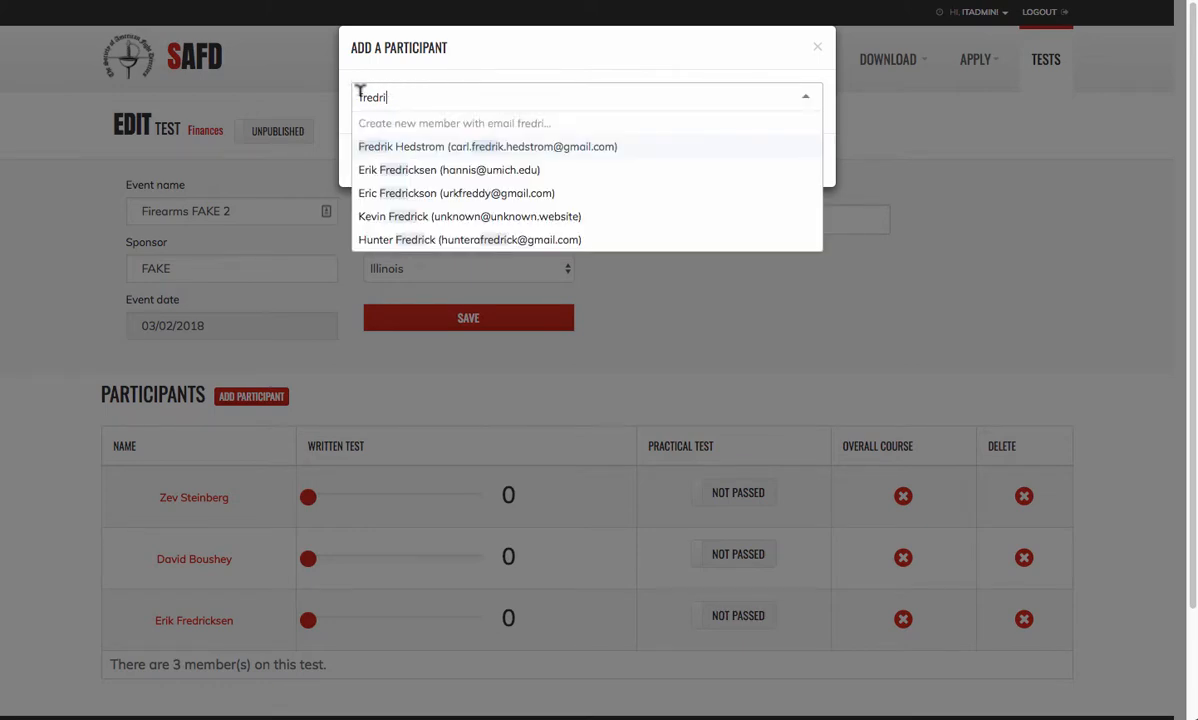
key("BackSpace")
key("BackSpace")
key("BackSpace")
key("BackSpace")
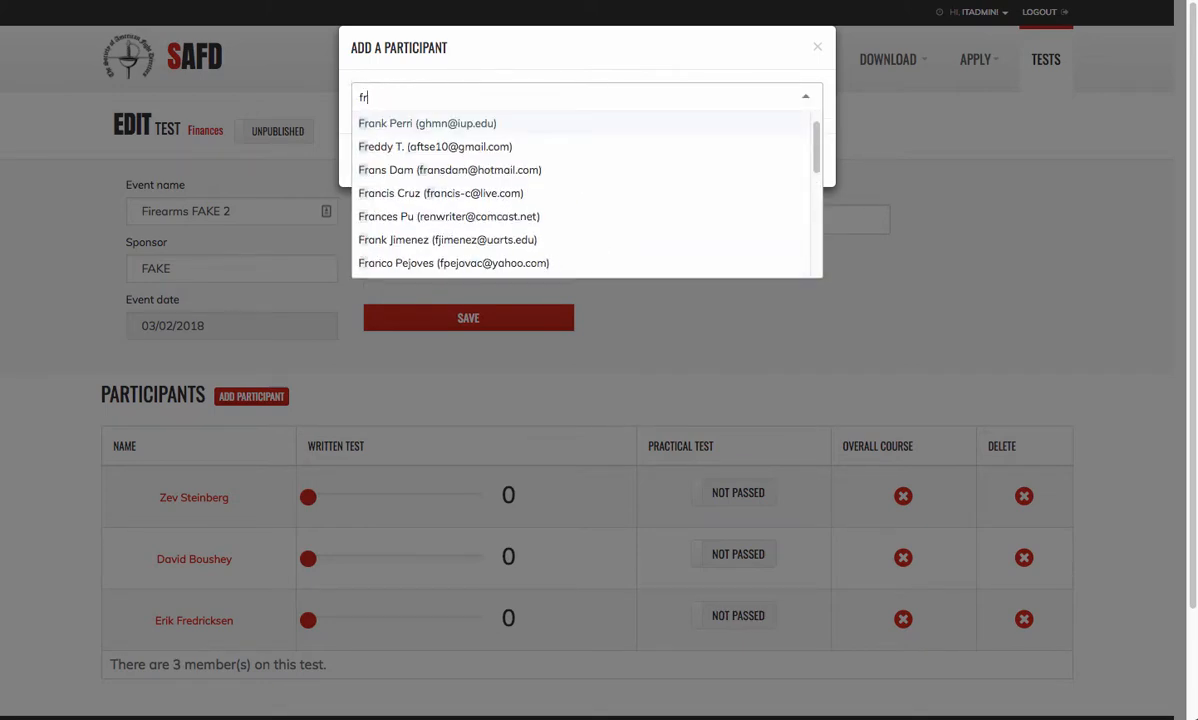
key("BackSpace")
key("BackSpace")
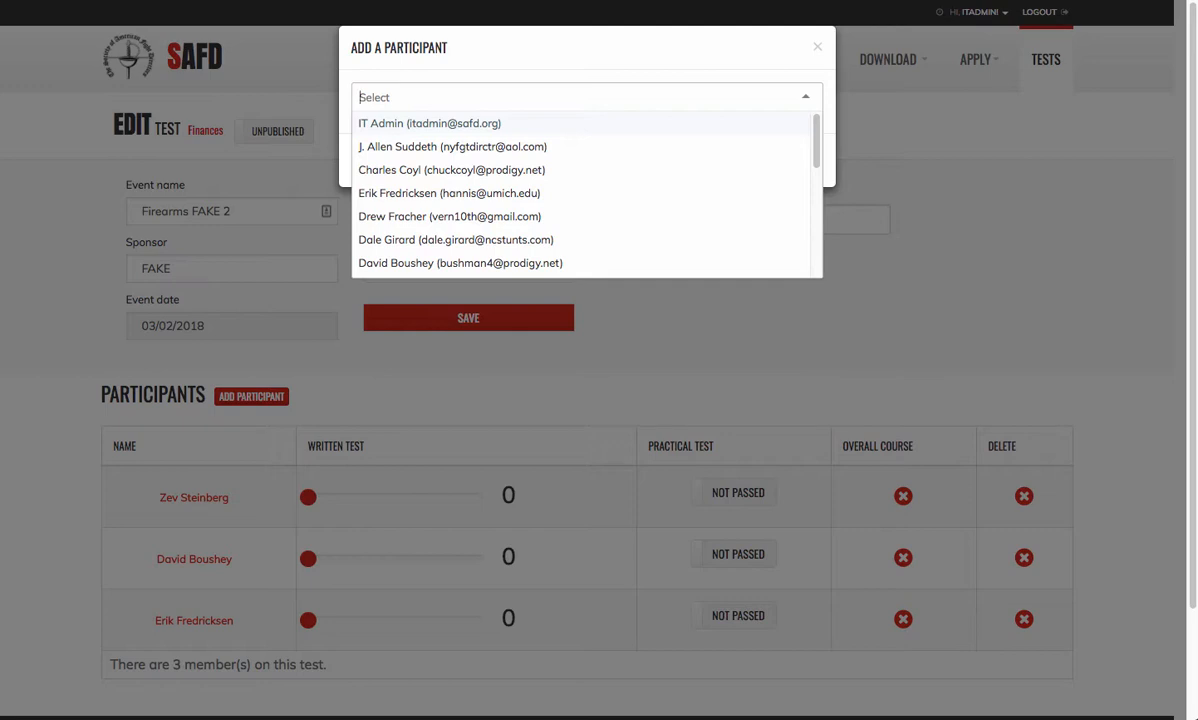
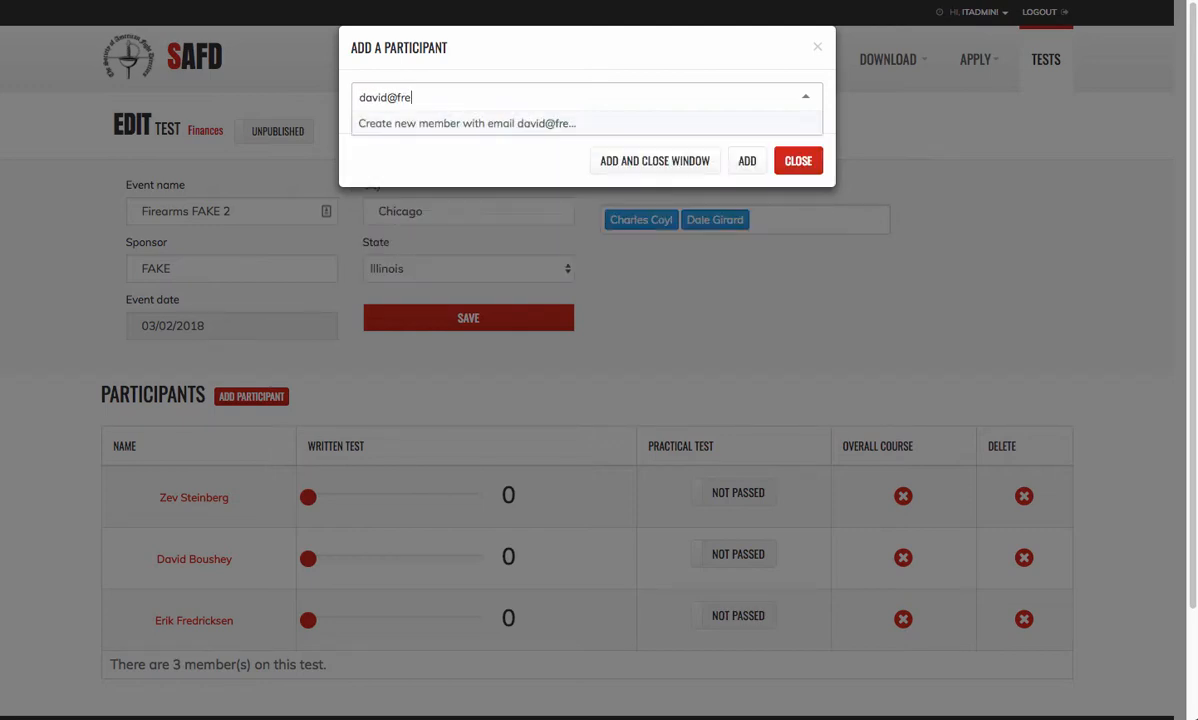
- Enter the new member's e-mail address and choose to create a new member with it
type("ks")
key("BackSpace")
key("BackSpace")
key("BackSpace")
key("BackSpace")
key("BackSpace")
key("BackSpace")
key("BackSpace")
key("BackSpace")
key("BackSpace")
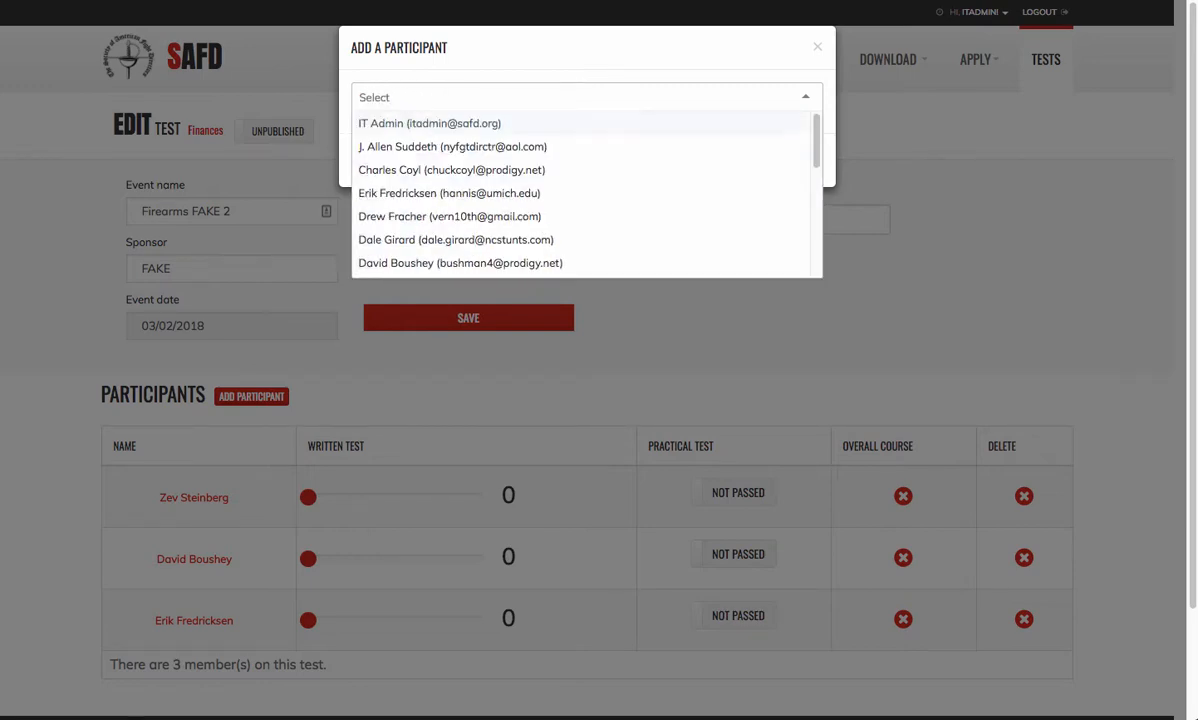
type("fredri")
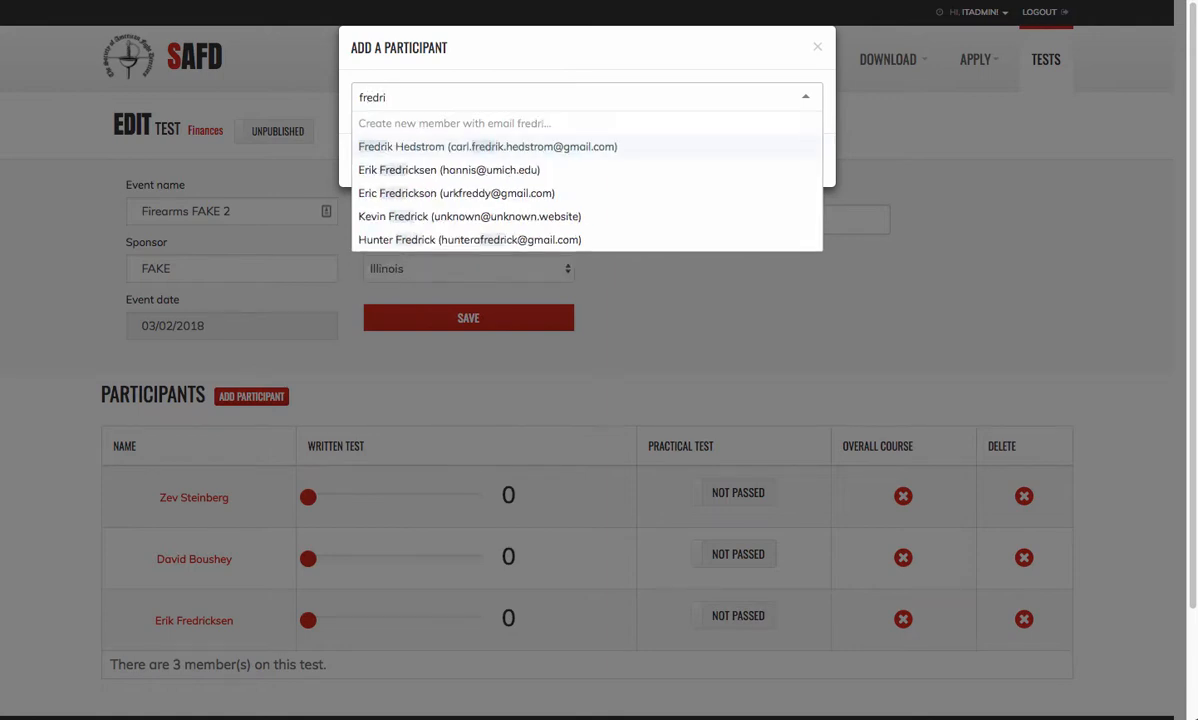
key("BackSpace")
key("BackSpace")
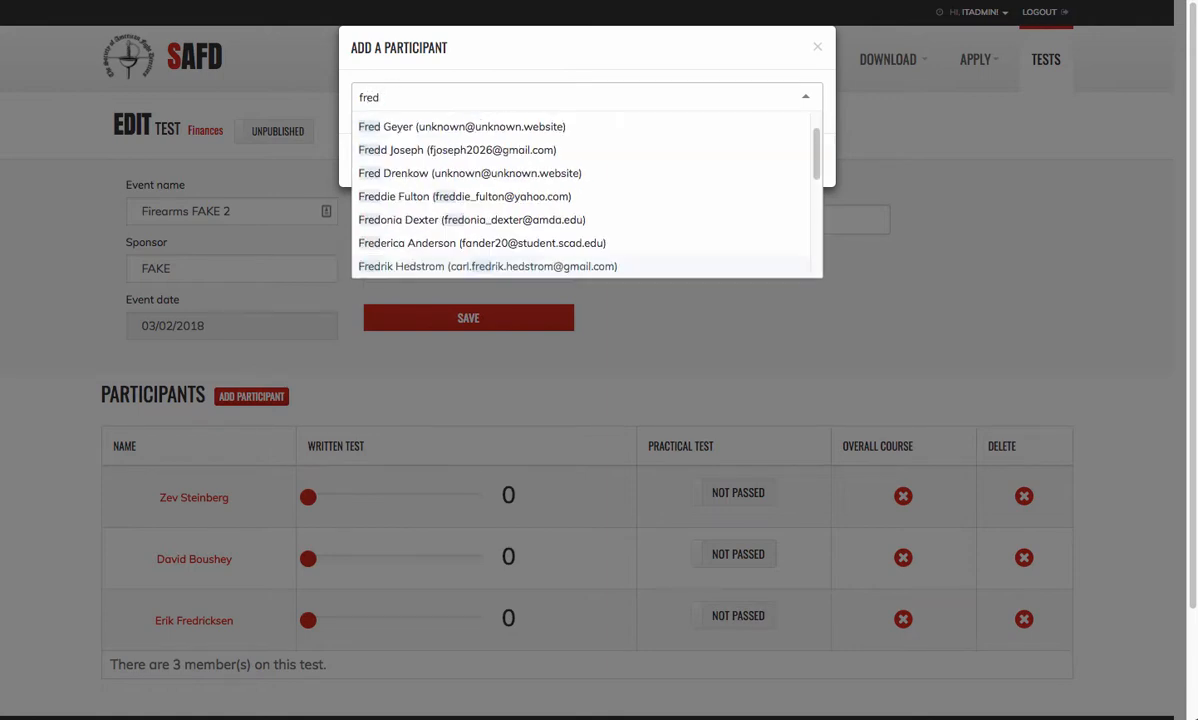
type("ri")
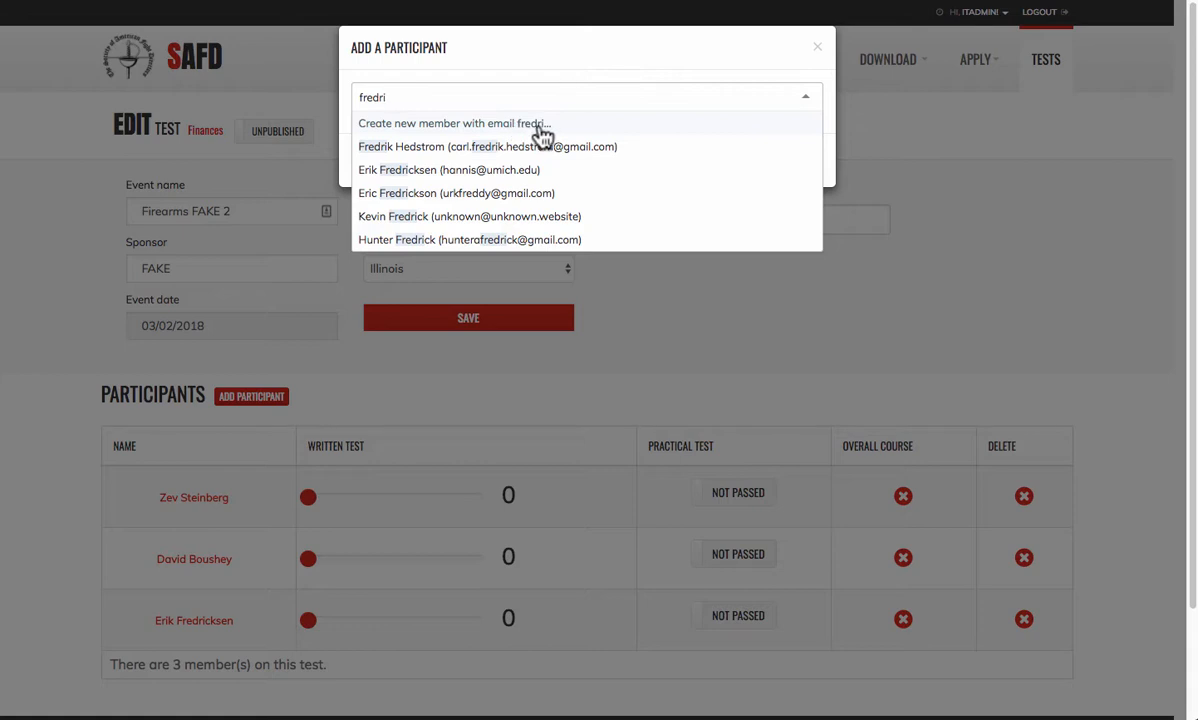
key("BackSpace")
key("BackSpace")
key("BackSpace")
key("BackSpace")
key("BackSpace")
key("BackSpace")
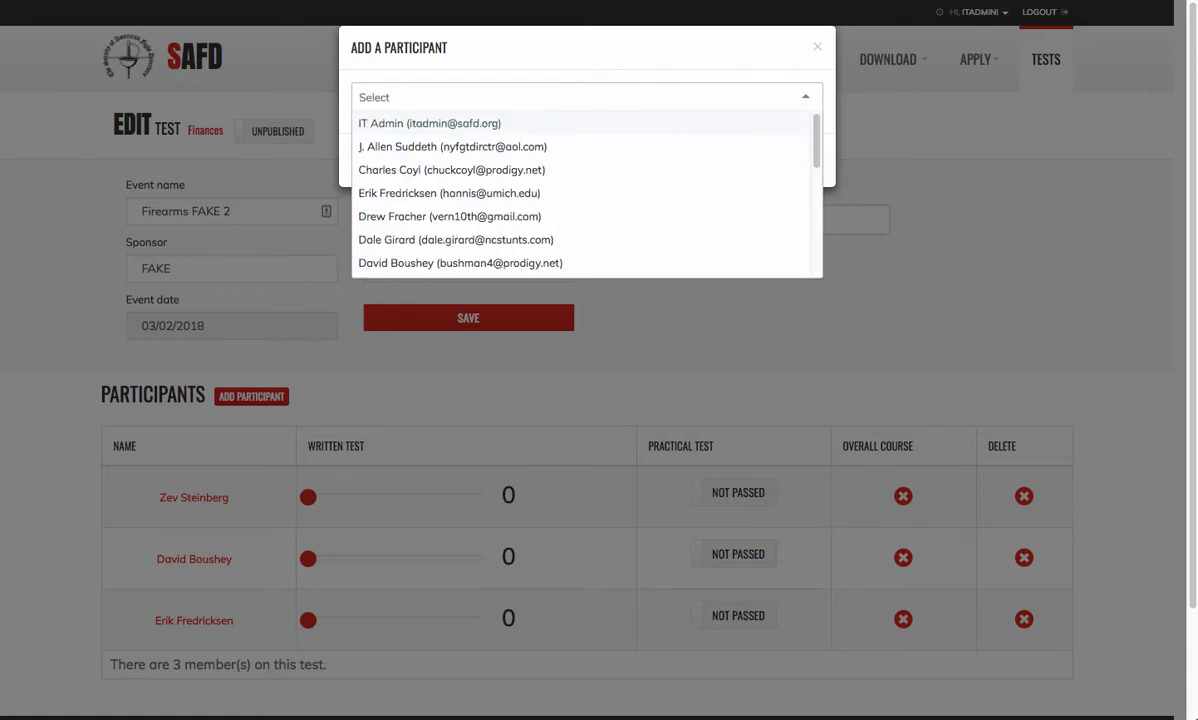
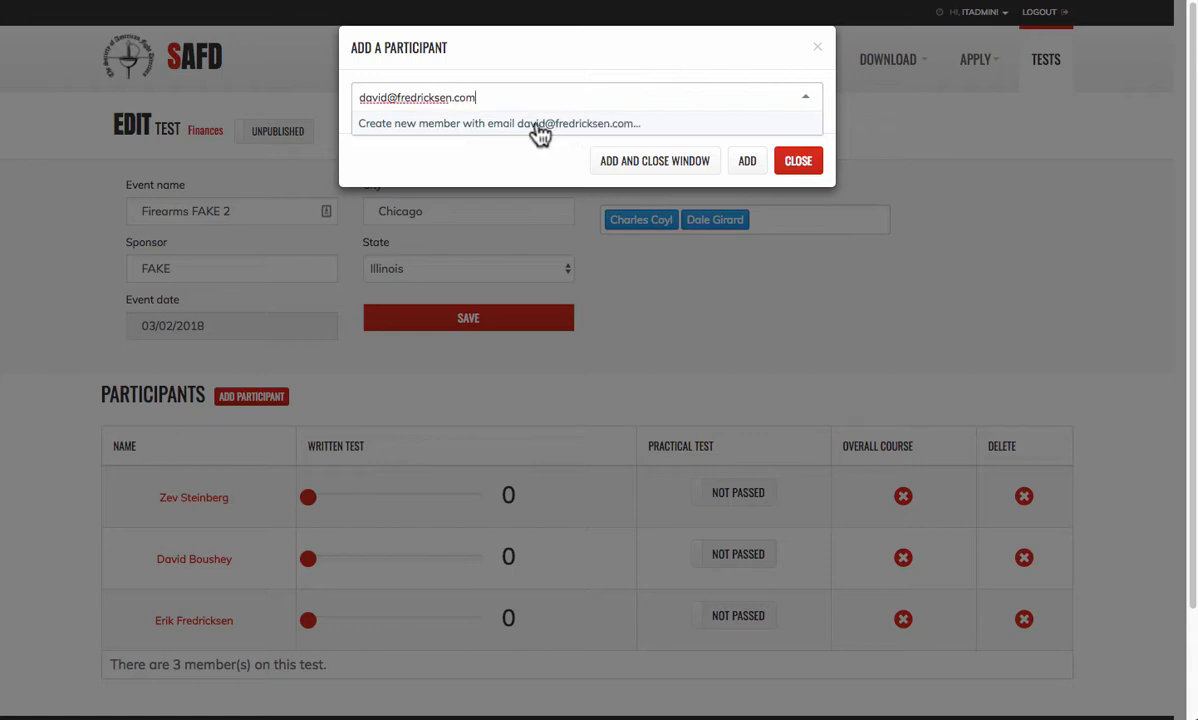
left_click(504, 135)
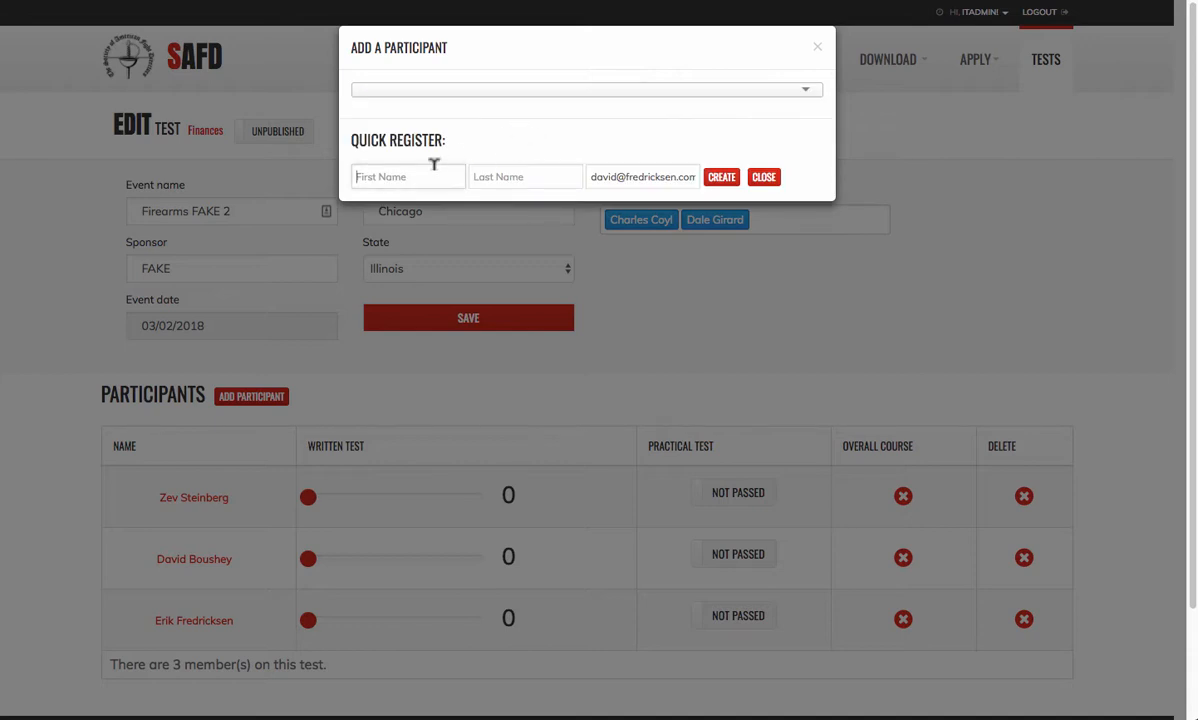
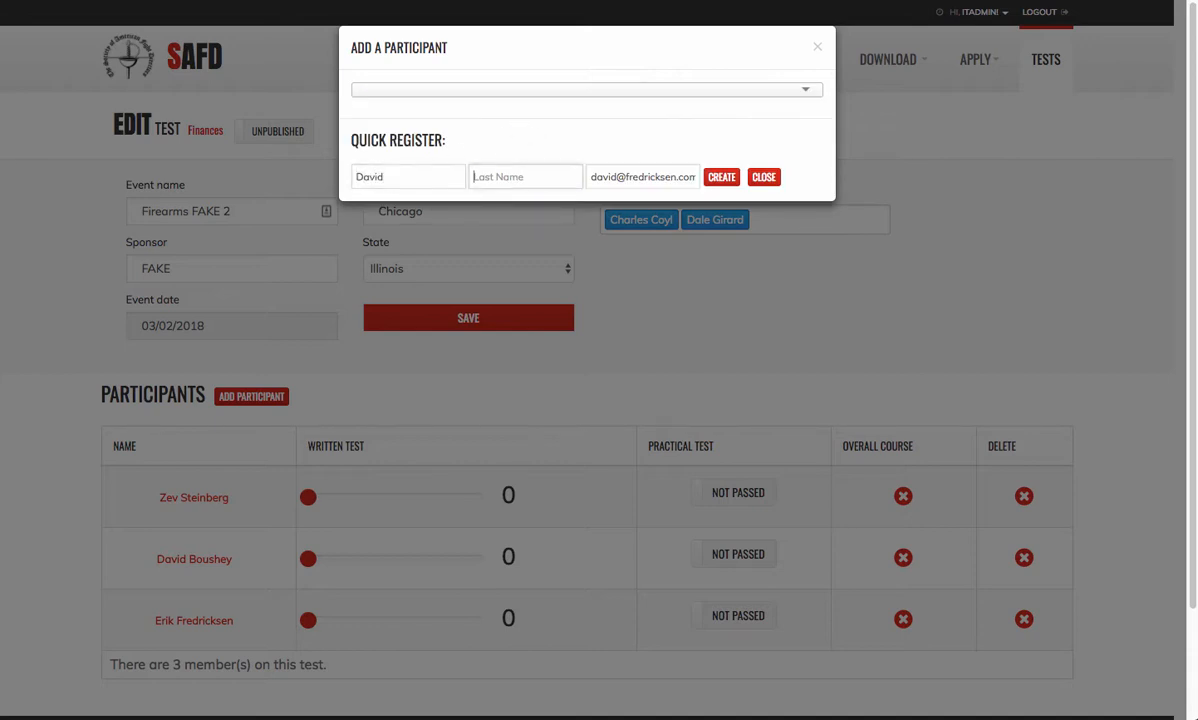
- Quick-register the new member with their first and last name and add them as fourth participant
left_click(638, 175)
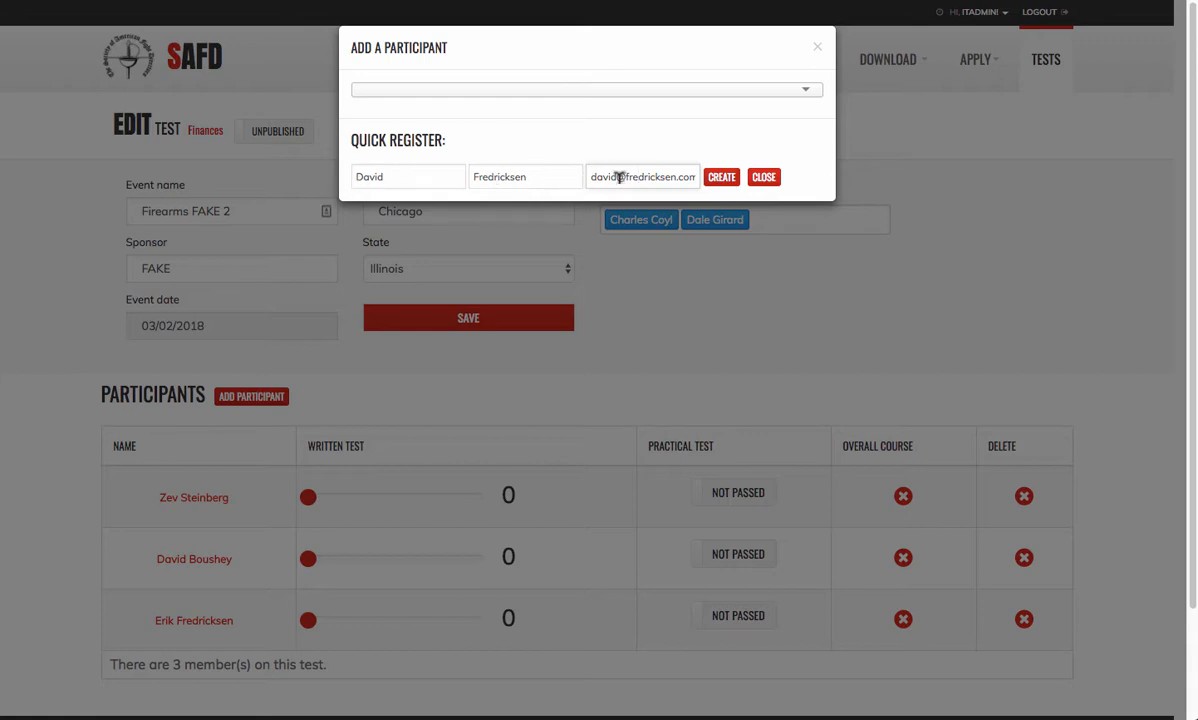
left_click(721, 180)
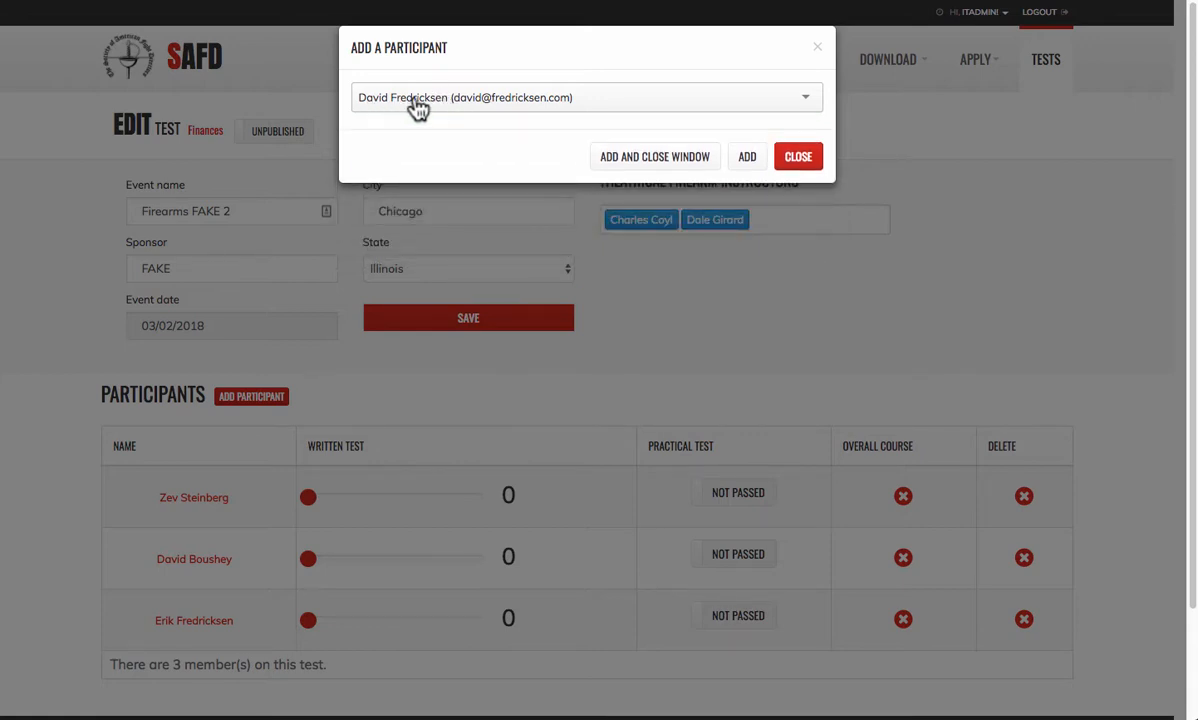
left_click(746, 160)
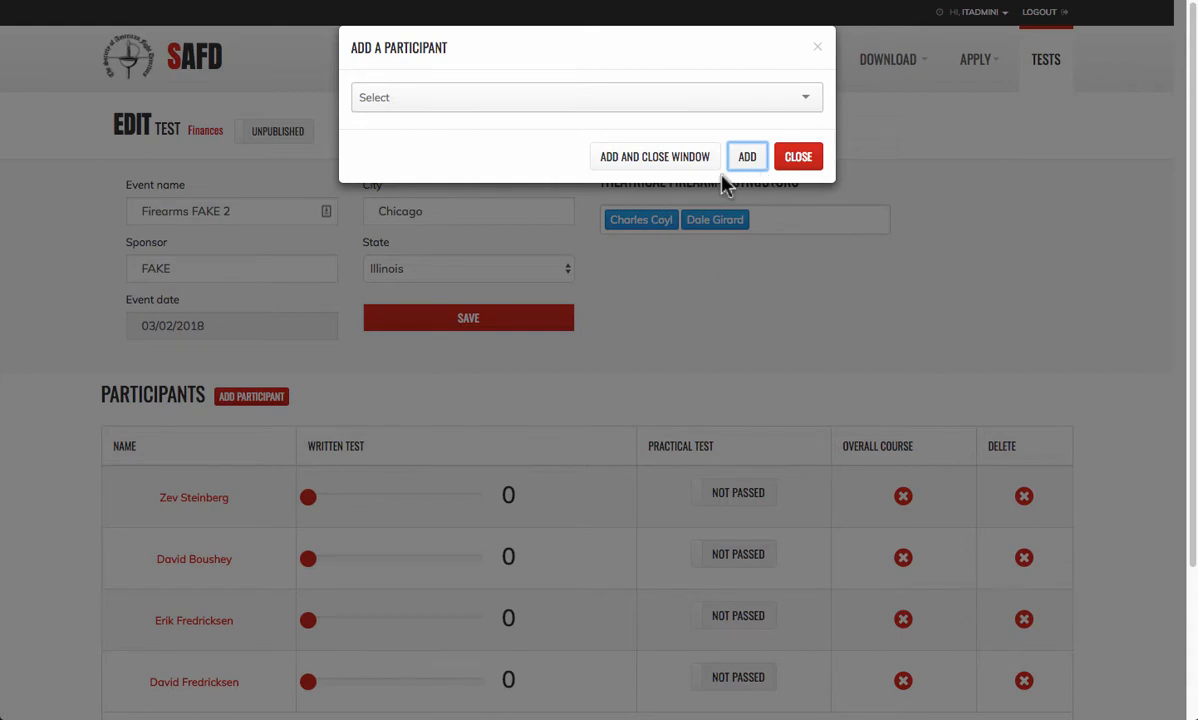
left_click(800, 163)
- Give participants one and two written scores of 94 and 100 with practical tests passed
scroll(757, 393, "down", 2)
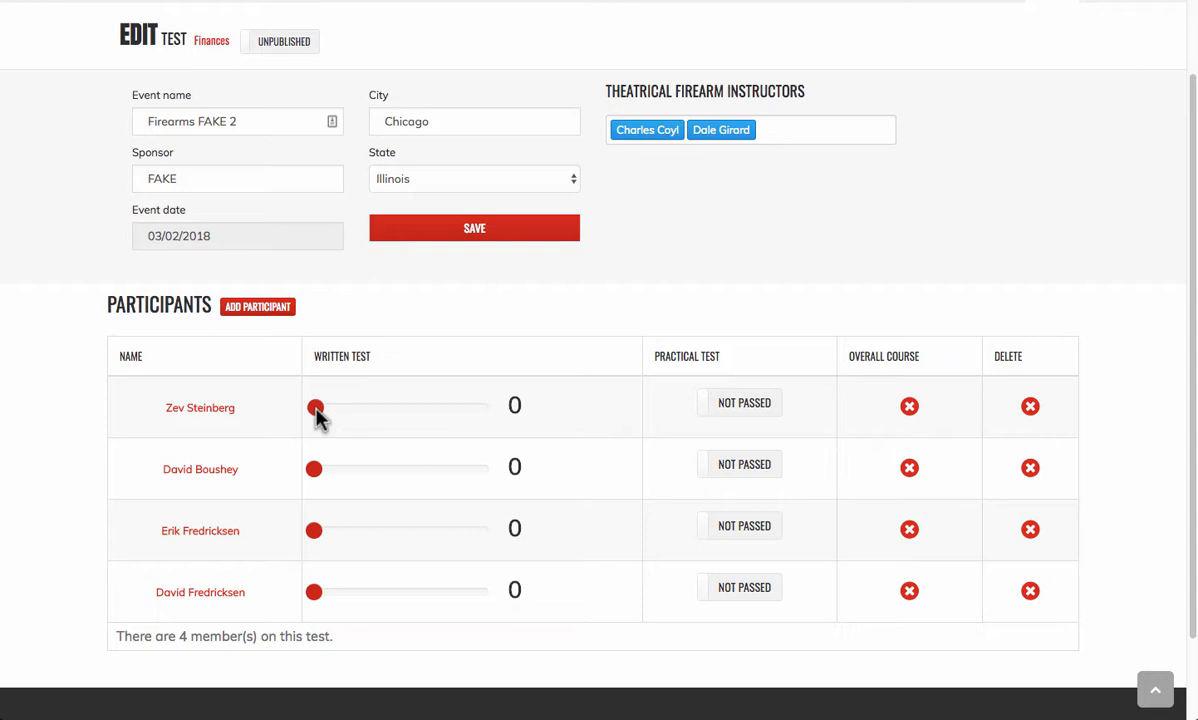
left_click_drag(316, 409, 477, 410)
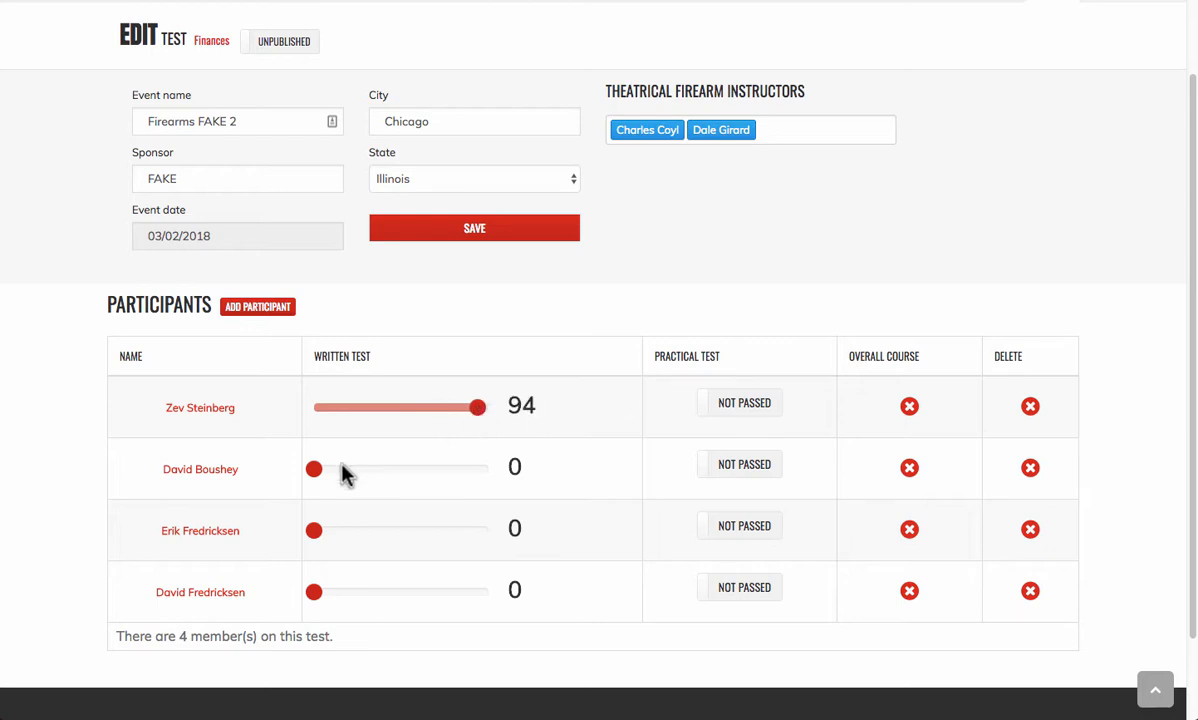
left_click(760, 414)
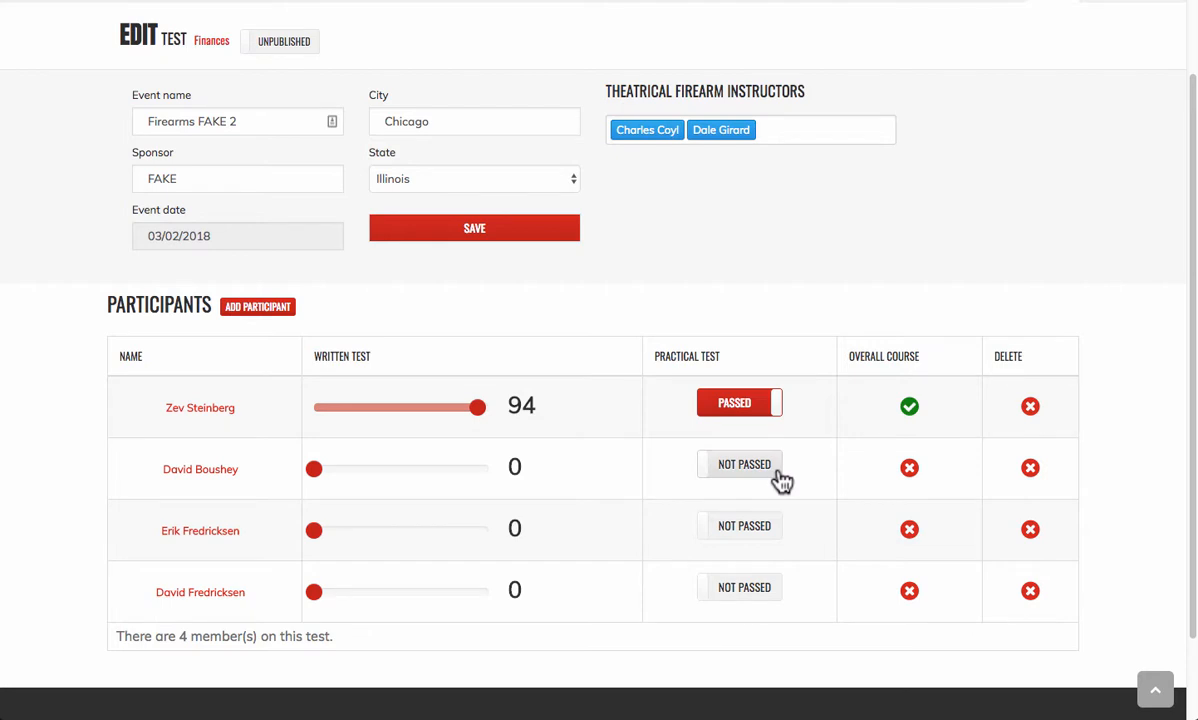
left_click_drag(314, 470, 508, 477)
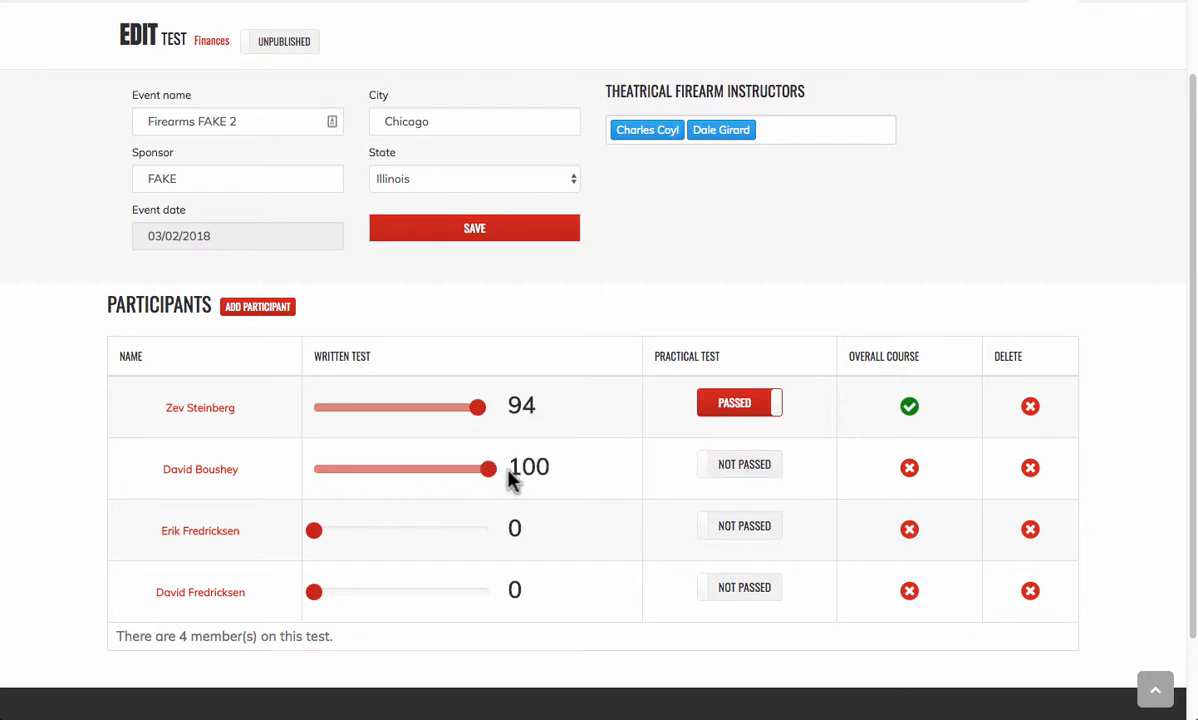
left_click(758, 480)
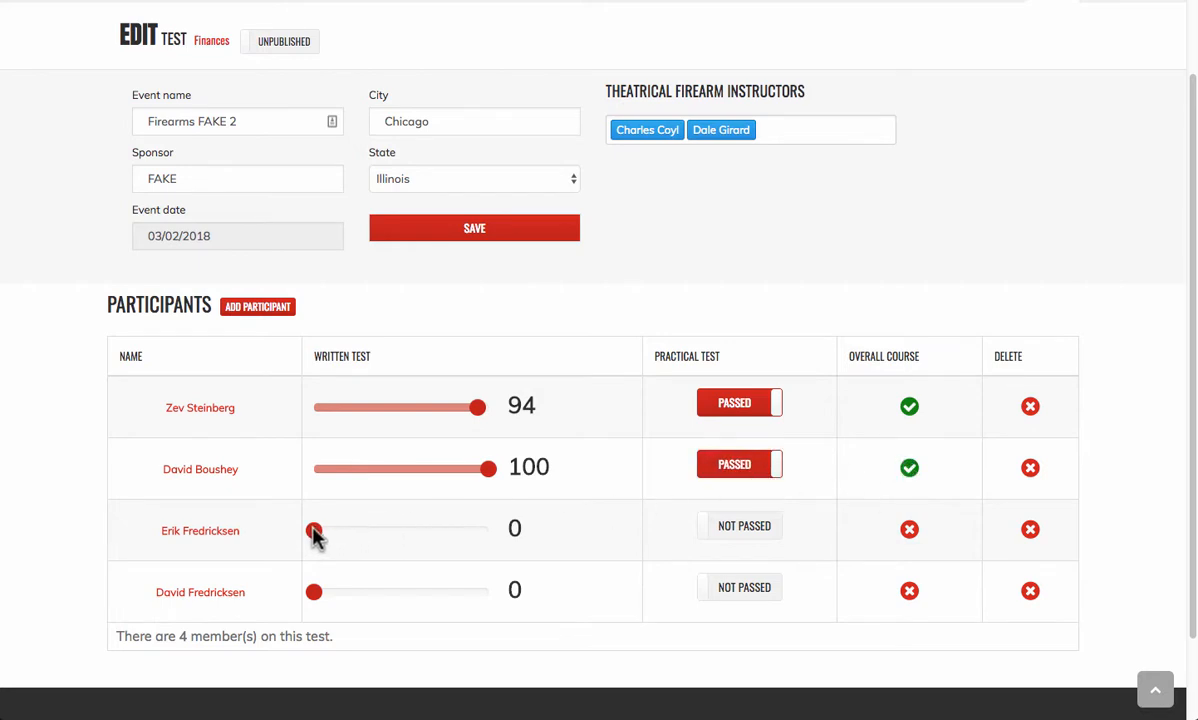
- Give participants three and four written scores of 95 and 93 with practical tests passed
left_click_drag(313, 536, 484, 541)
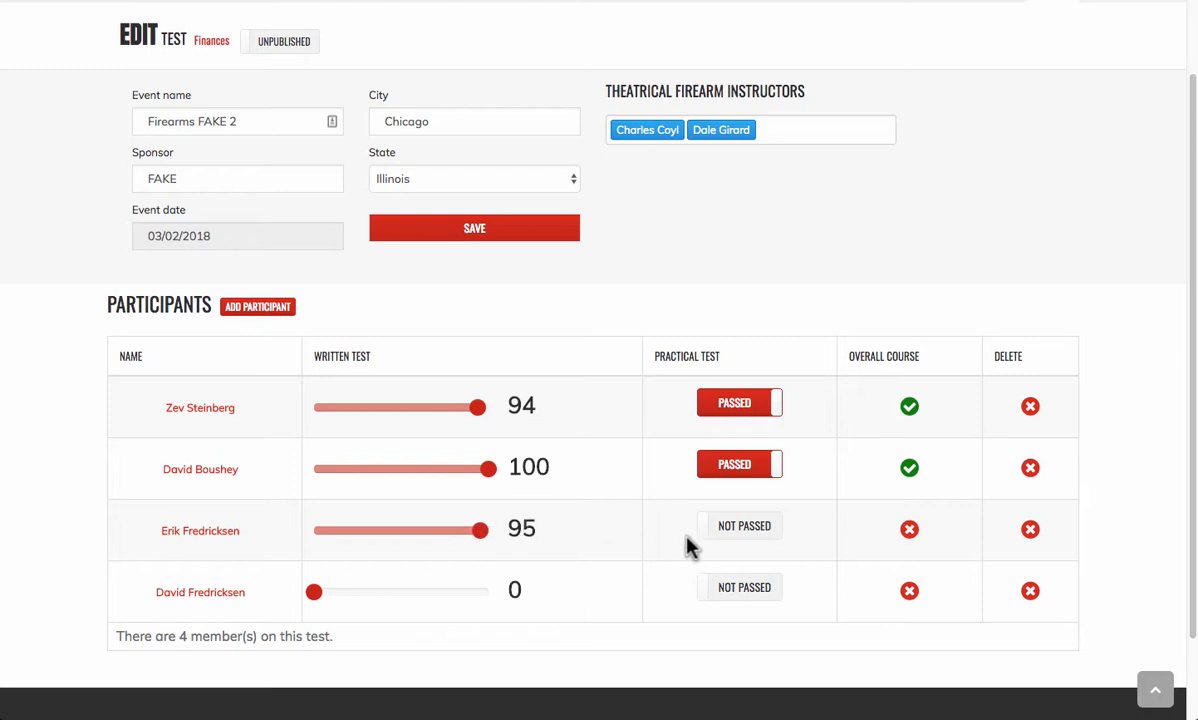
left_click(753, 530)
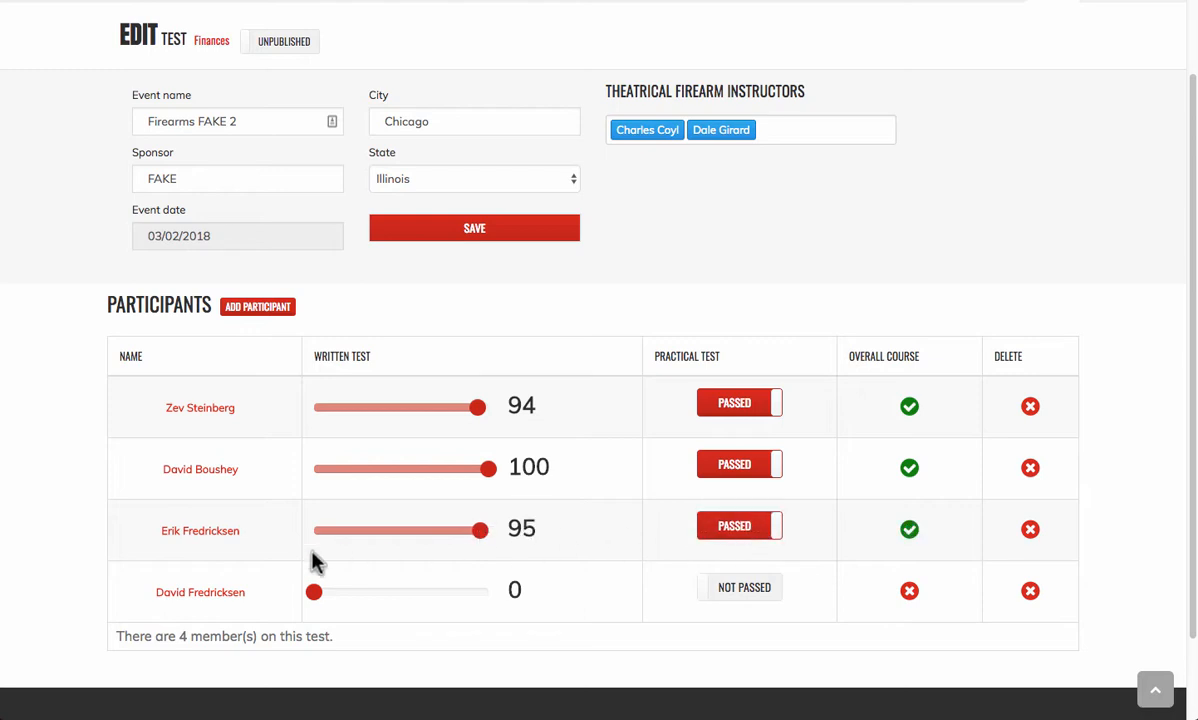
left_click_drag(313, 594, 428, 600)
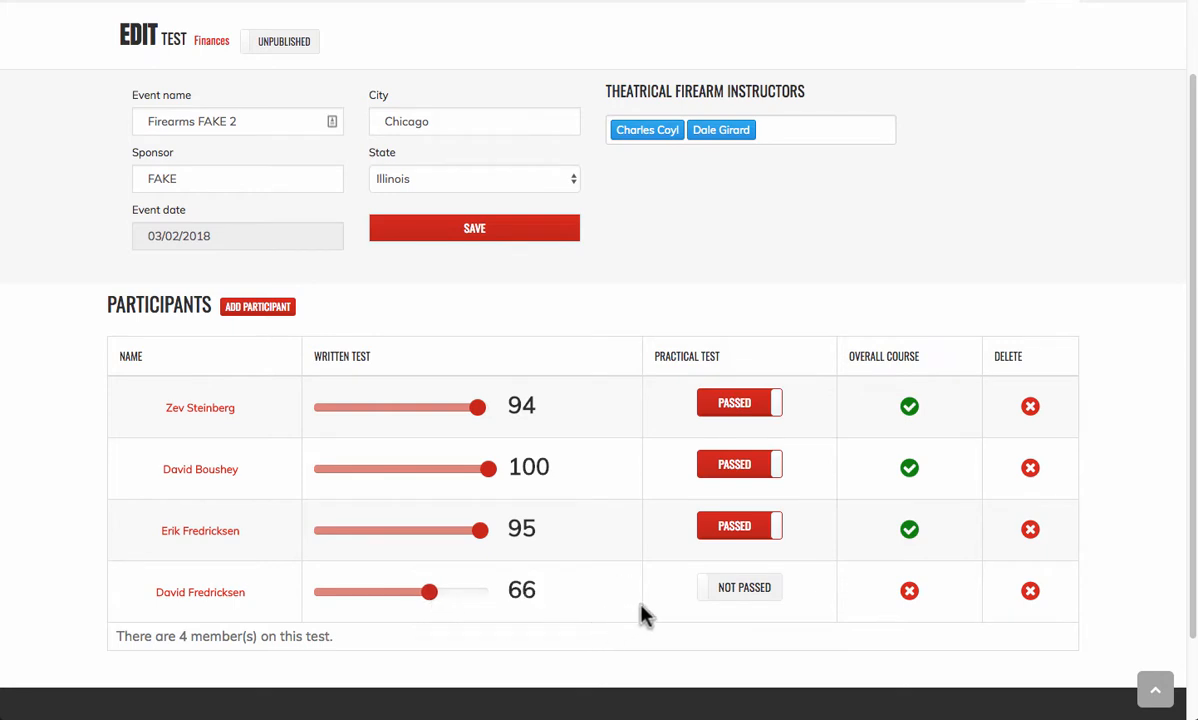
left_click(749, 595)
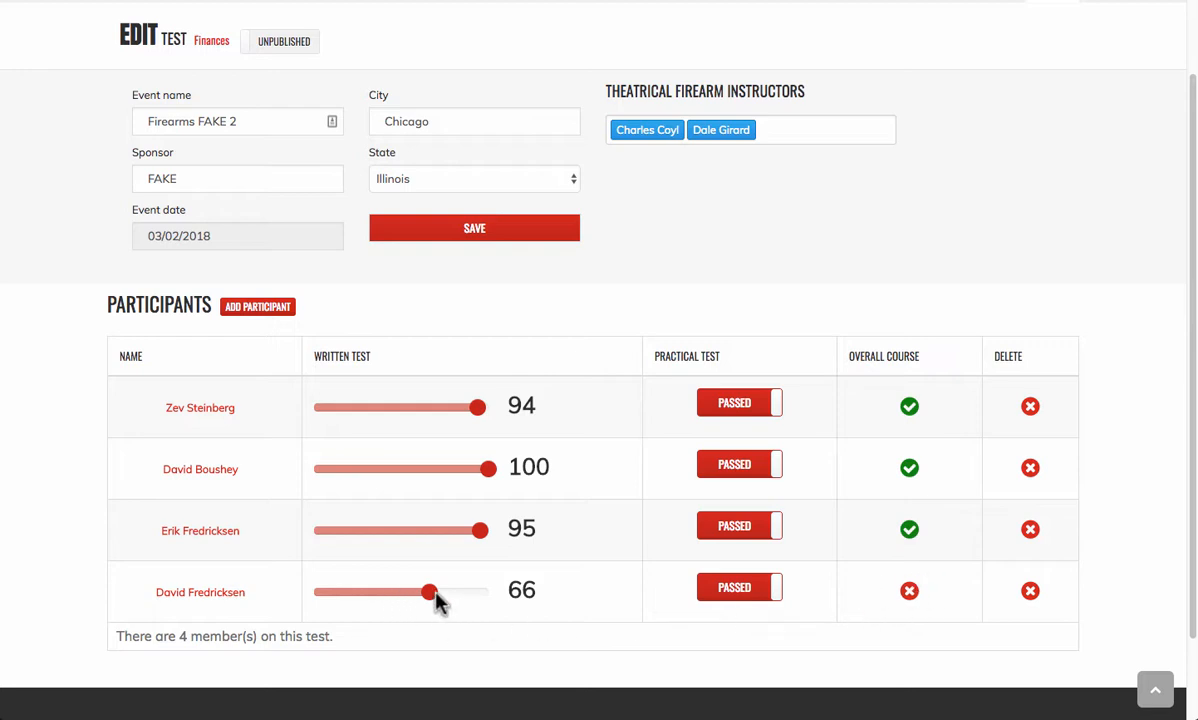
left_click_drag(433, 597, 481, 599)
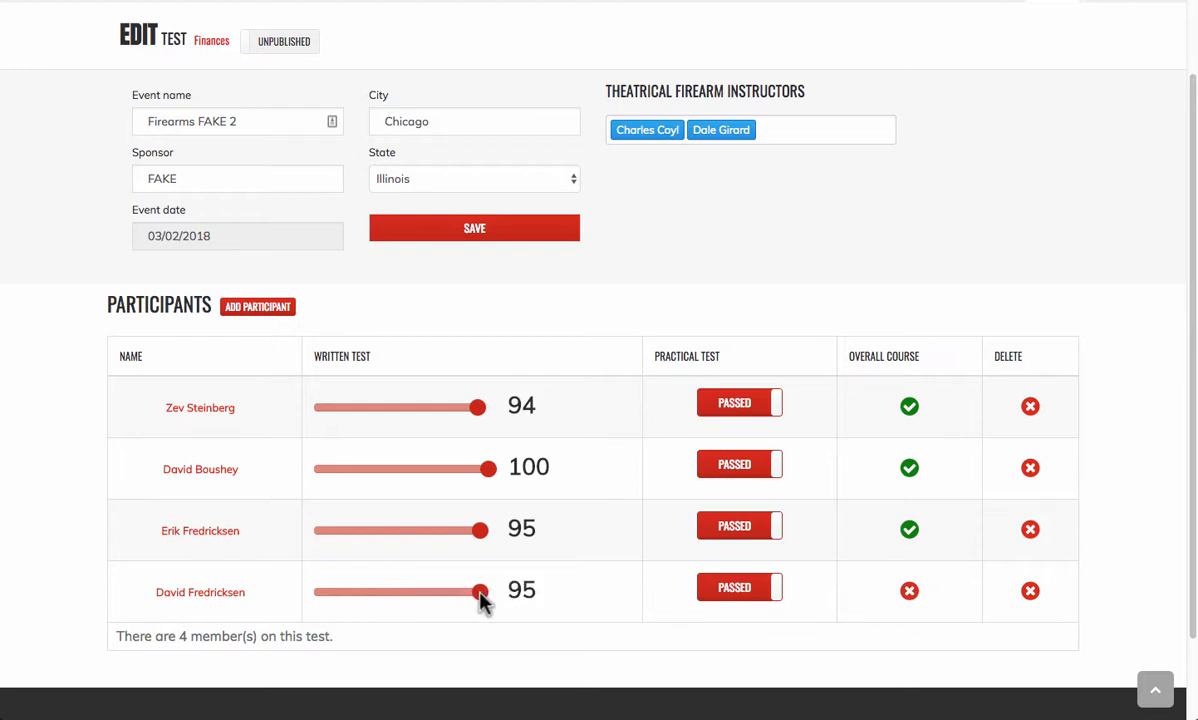
left_click(700, 589)
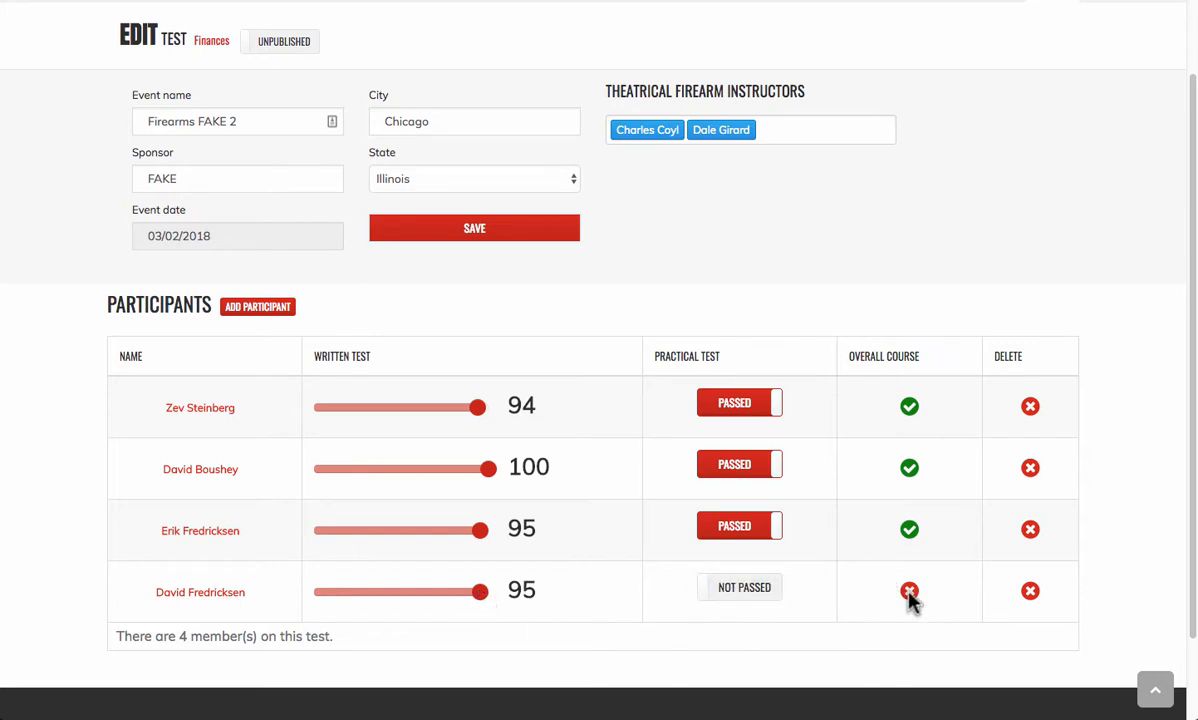
left_click_drag(481, 599, 478, 600)
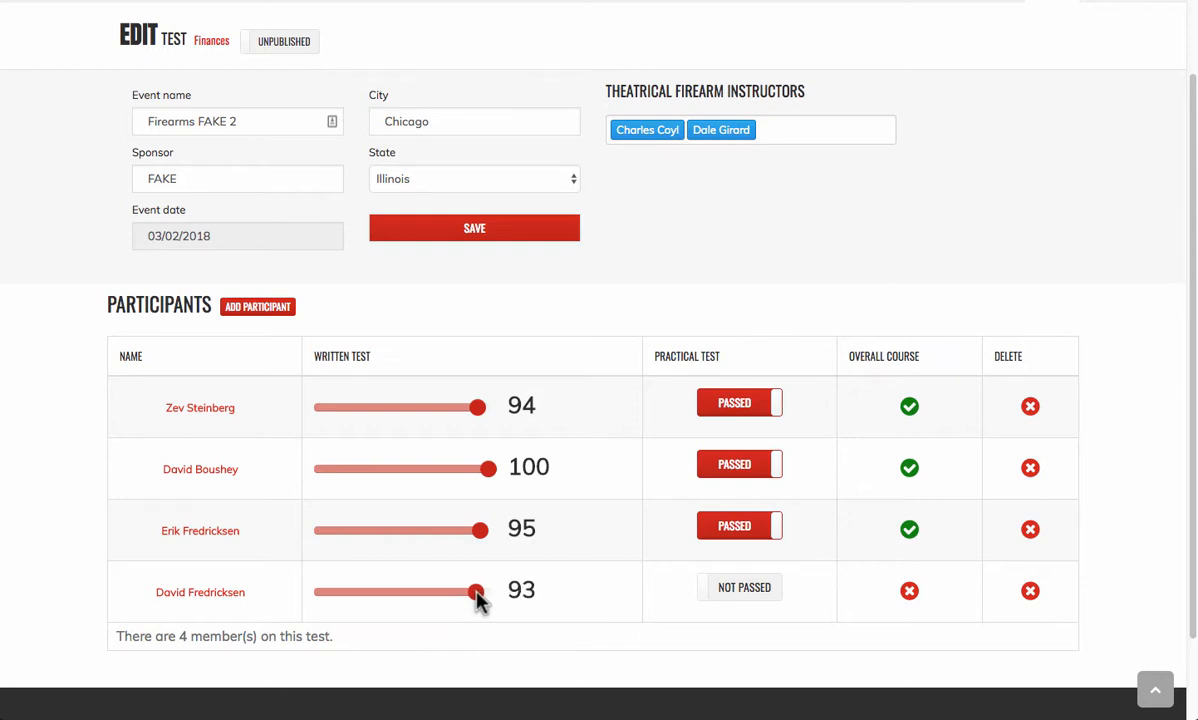
left_click(768, 596)
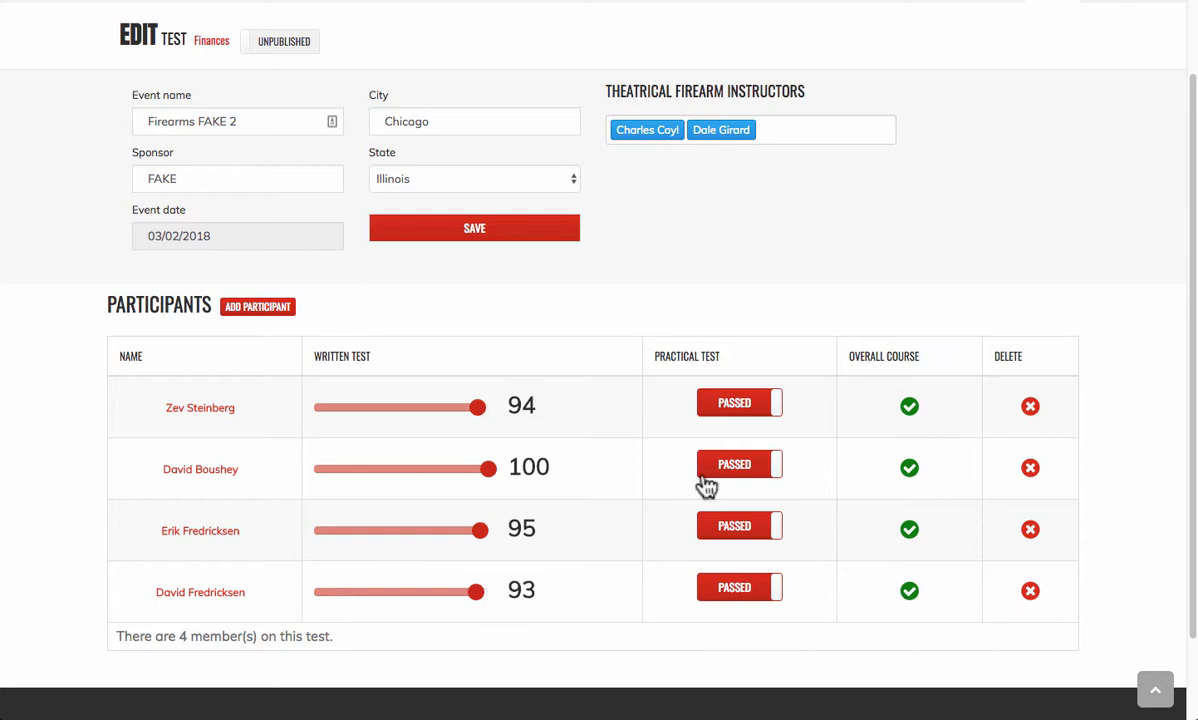
scroll(663, 487, "up", 1)
scroll(663, 486, "up", 3)
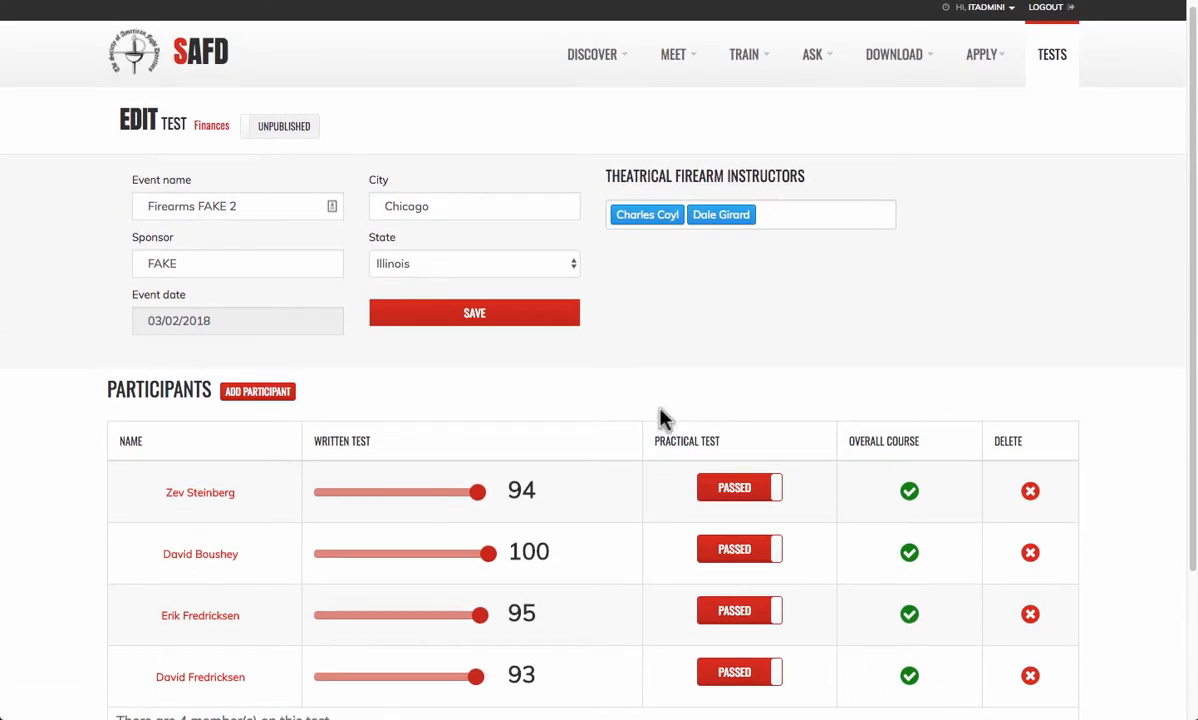
- Switch the test's status toggle from UNPUBLISHED to PUBLISHED, leaving it published
scroll(640, 414, "down", 3)
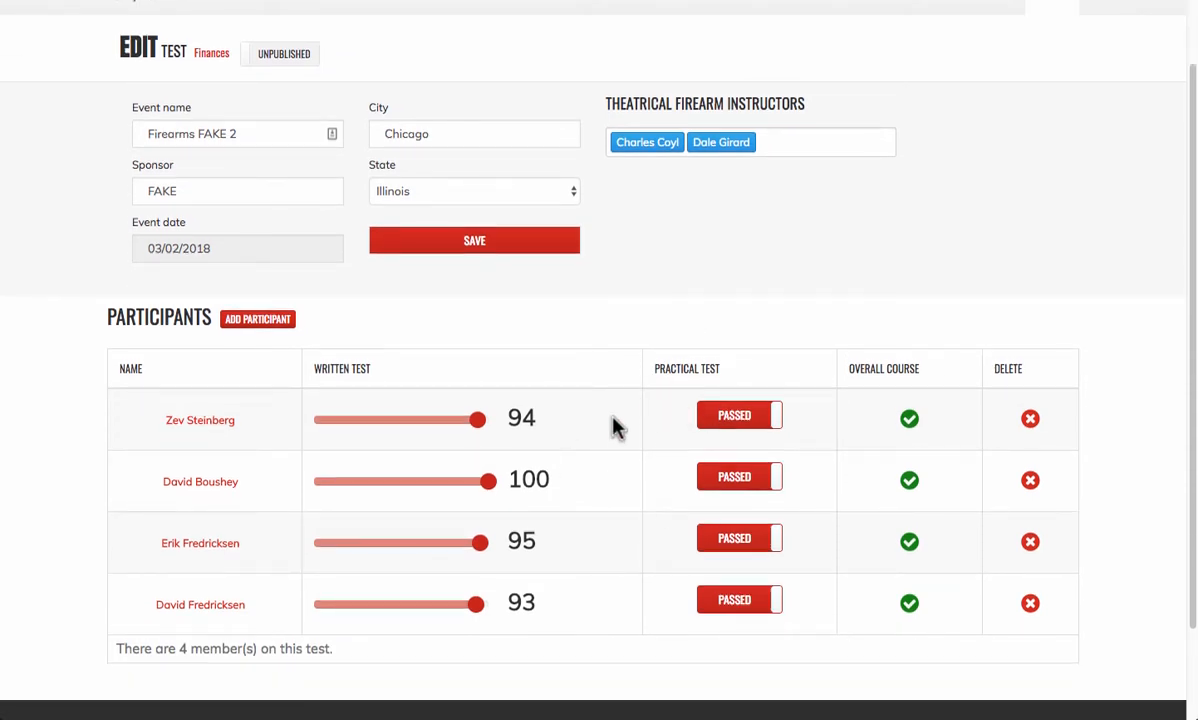
scroll(616, 420, "up", 1)
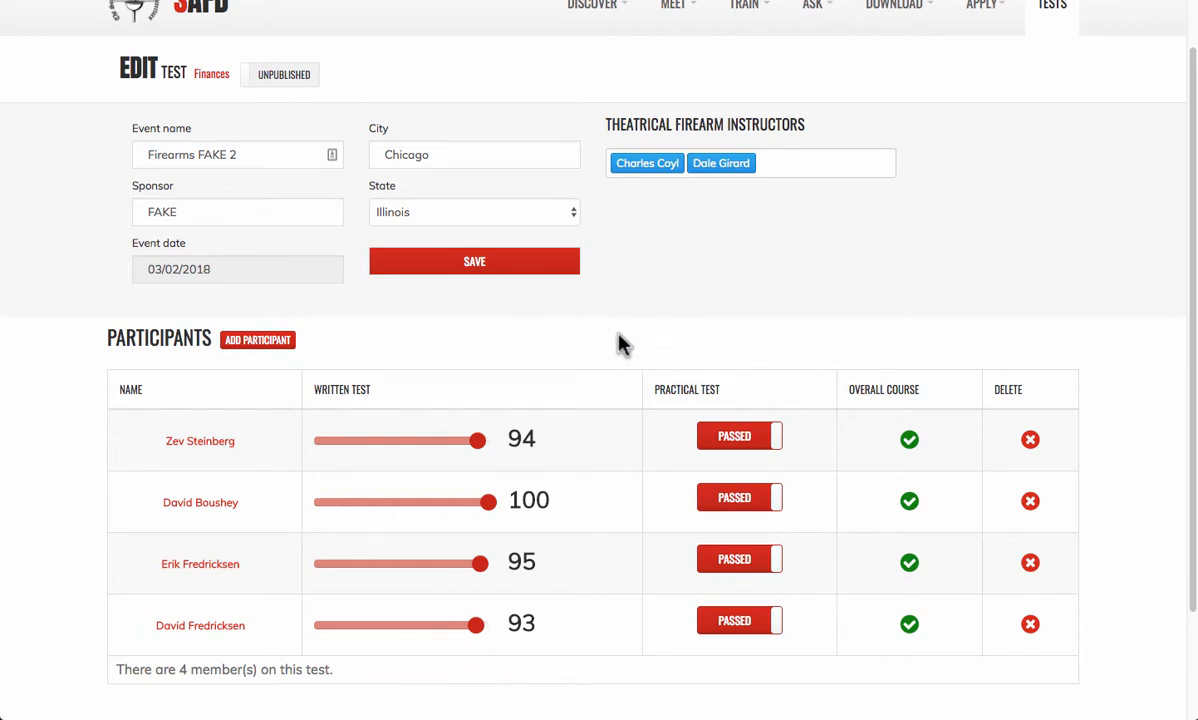
left_click(292, 86)
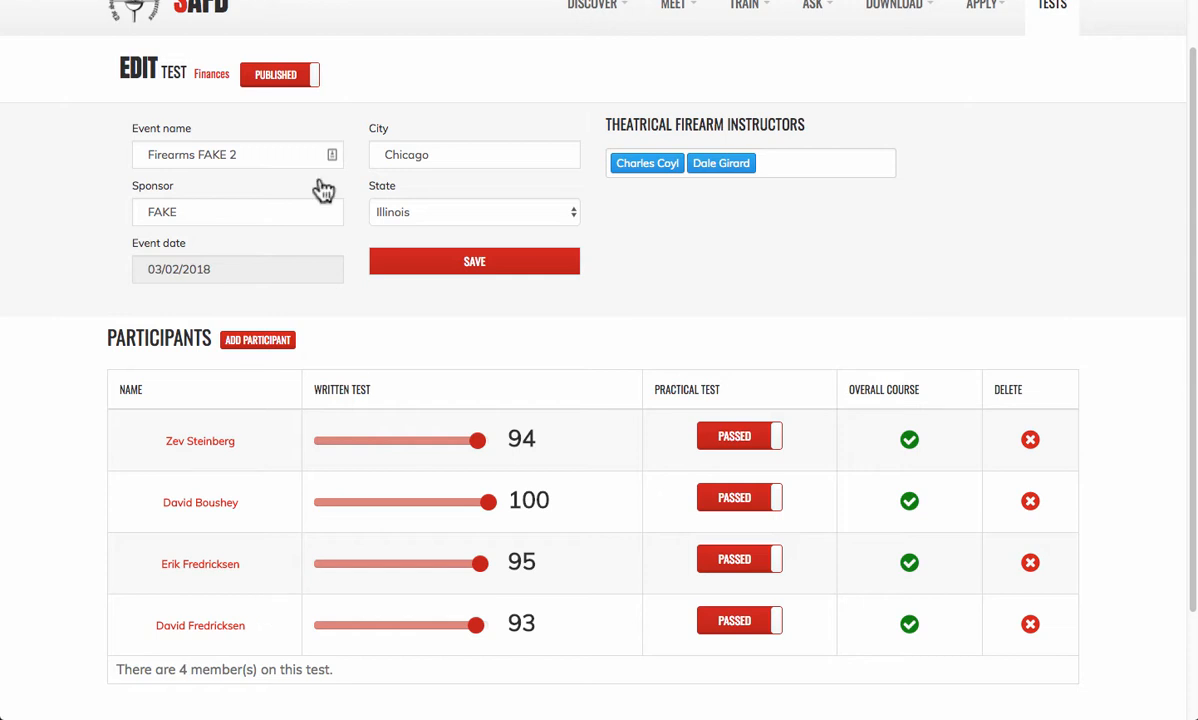
left_click(276, 84)
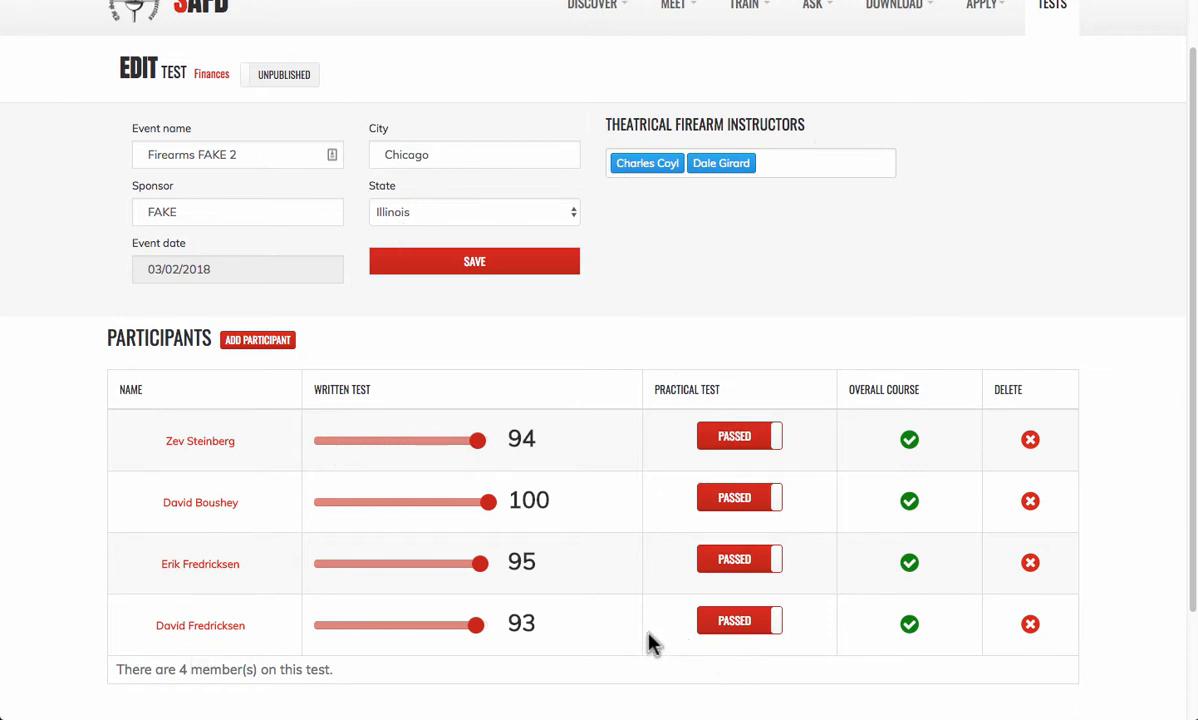
left_click(292, 80)
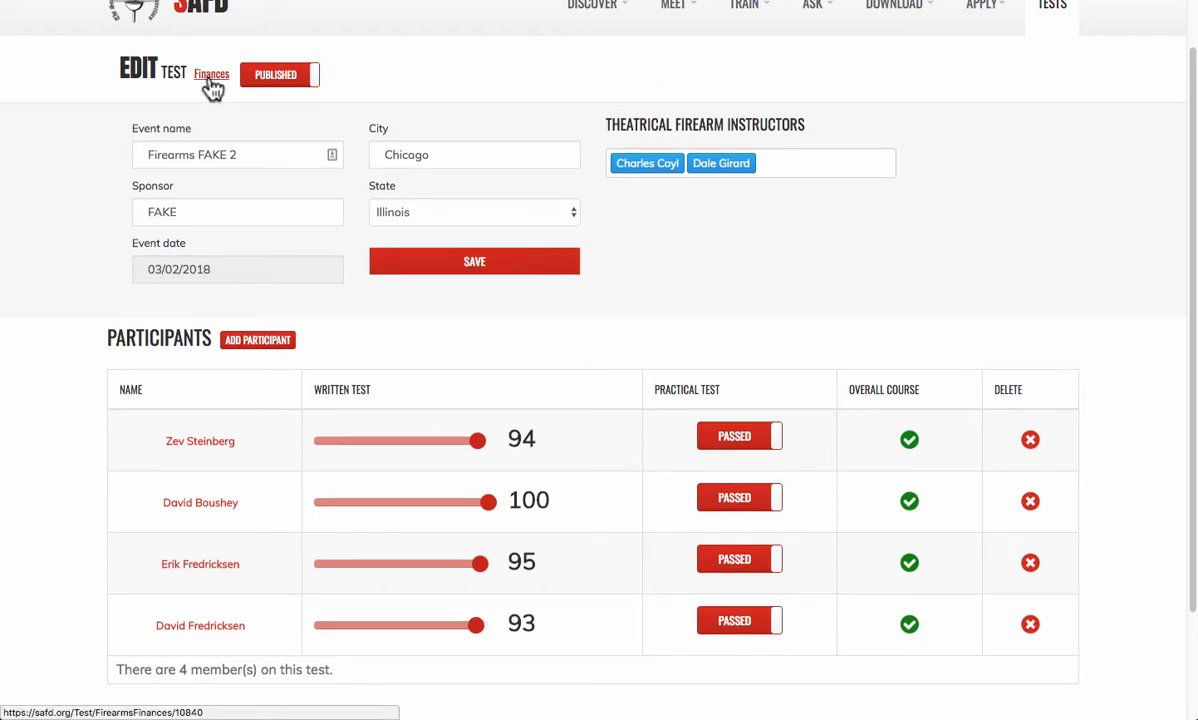
- On the Finances page, mark the $140.00 fee as paid by check and download the invoice PDF
left_click(210, 80)
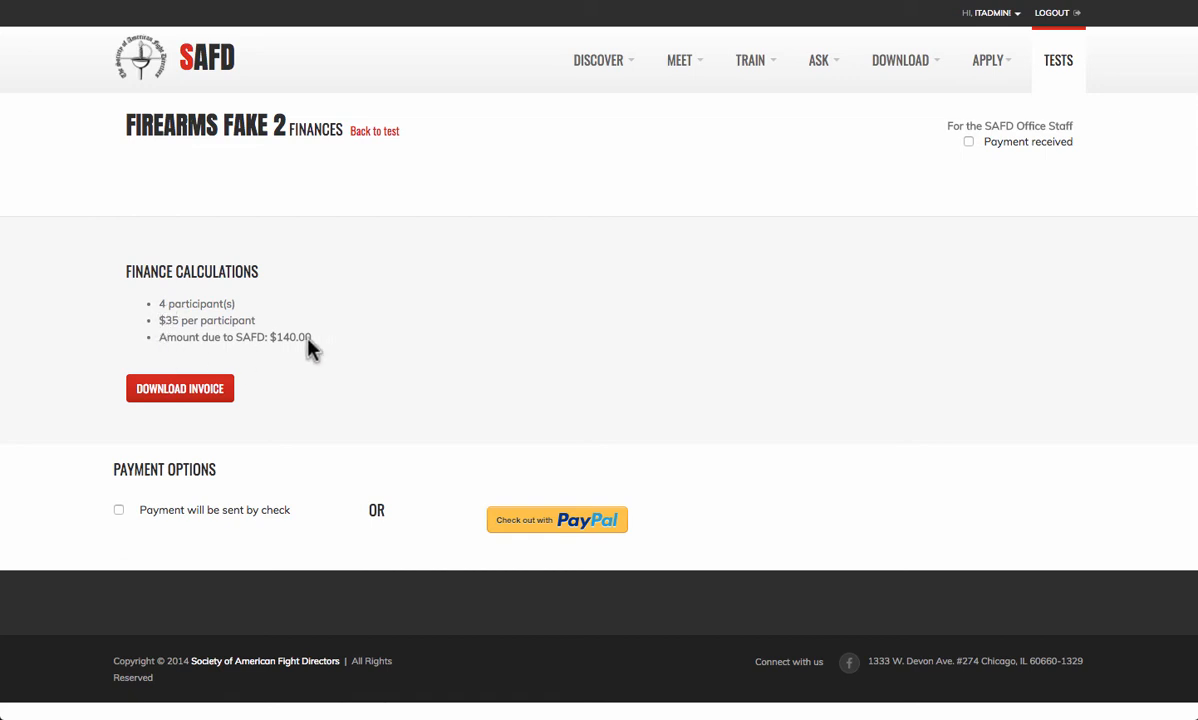
left_click_drag(287, 331, 235, 332)
left_click(392, 368)
left_click(119, 511)
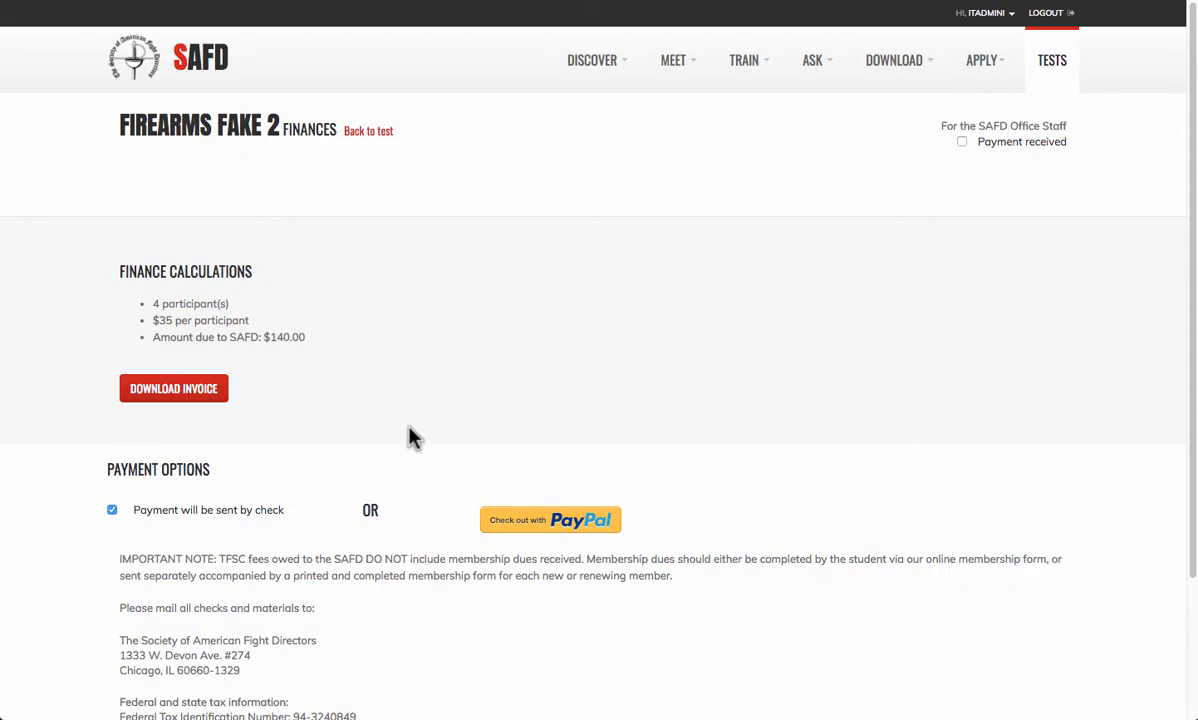
scroll(418, 436, "down", 2)
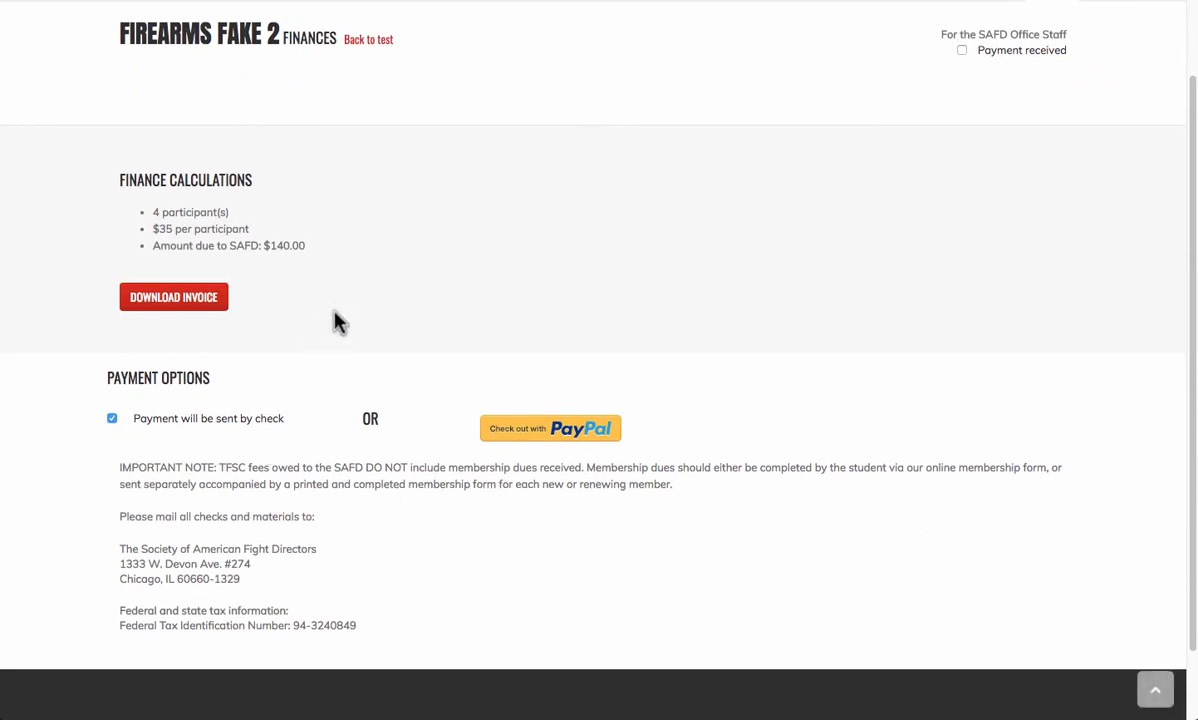
left_click(176, 306)
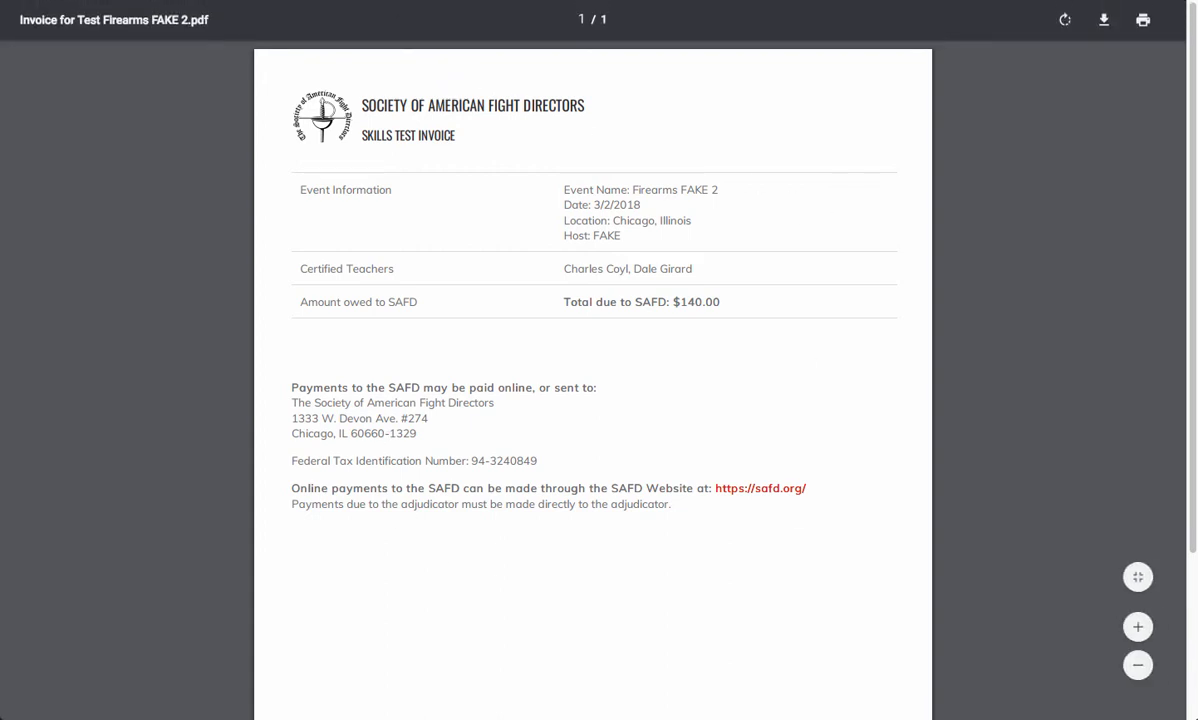
- Close the invoice PDF and return to the Firearms FAKE 2 test's edit page
left_click(192, 1)
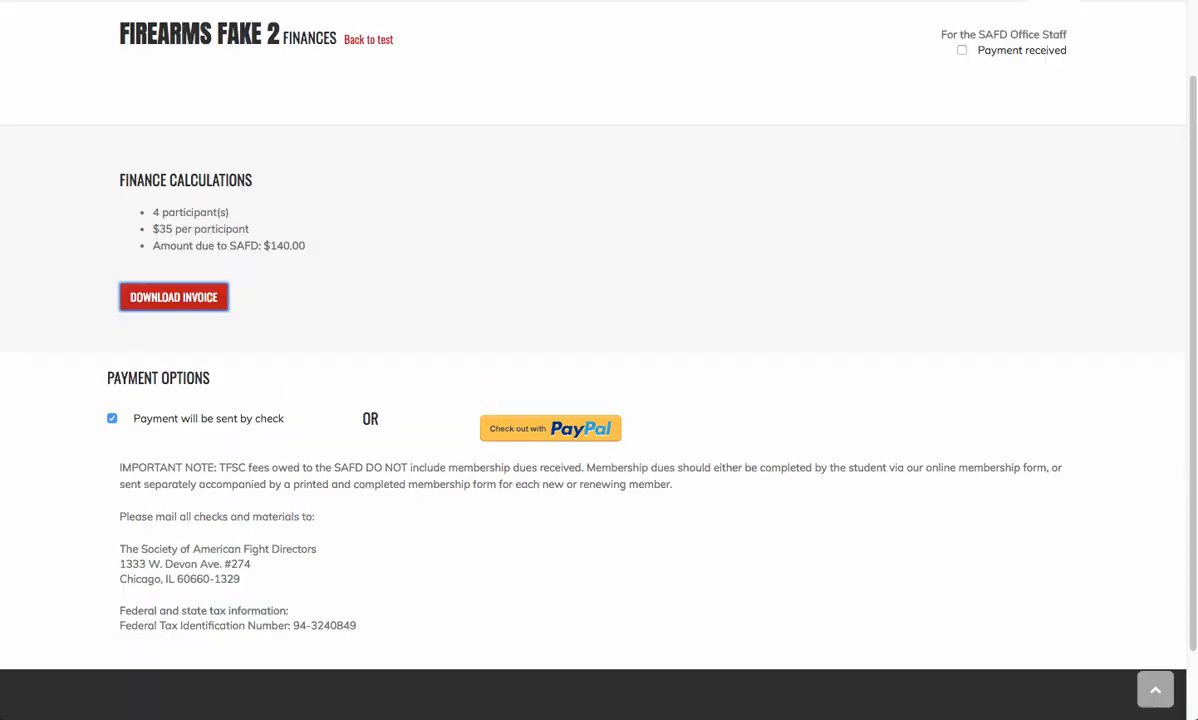
scroll(207, 76, "up", 1)
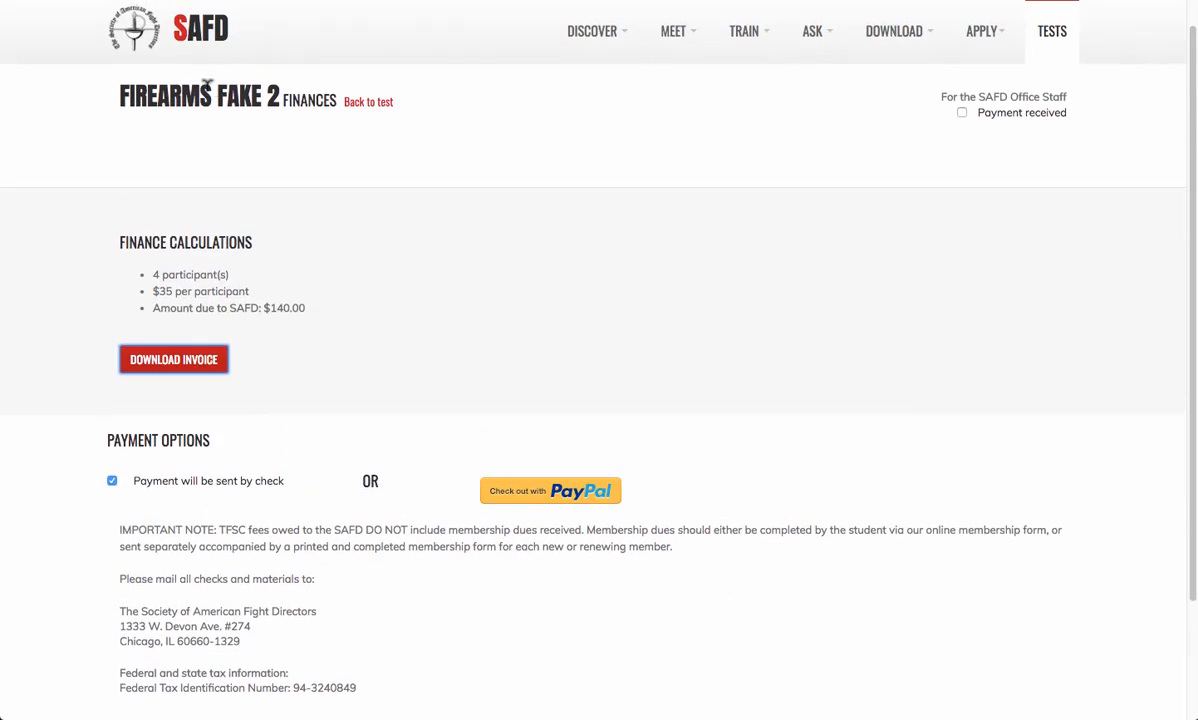
left_click(369, 104)
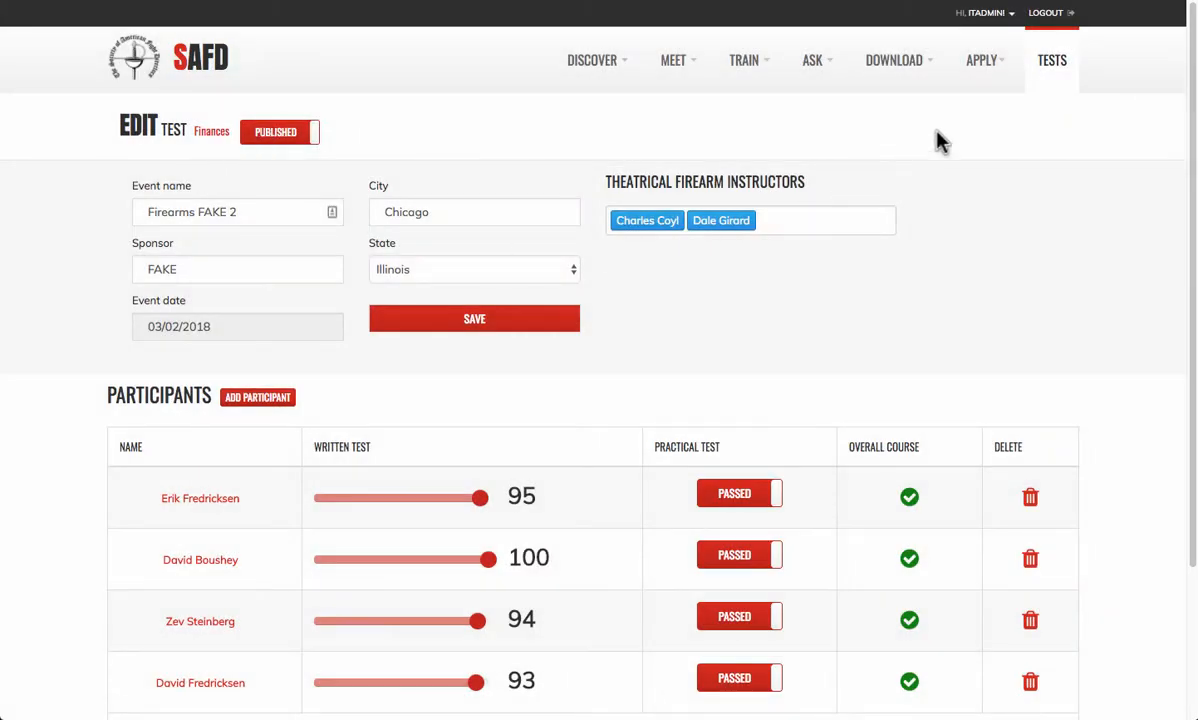
- Filter the tests list by event title 'fake' to find Firearms FAKE 2
left_click(1052, 66)
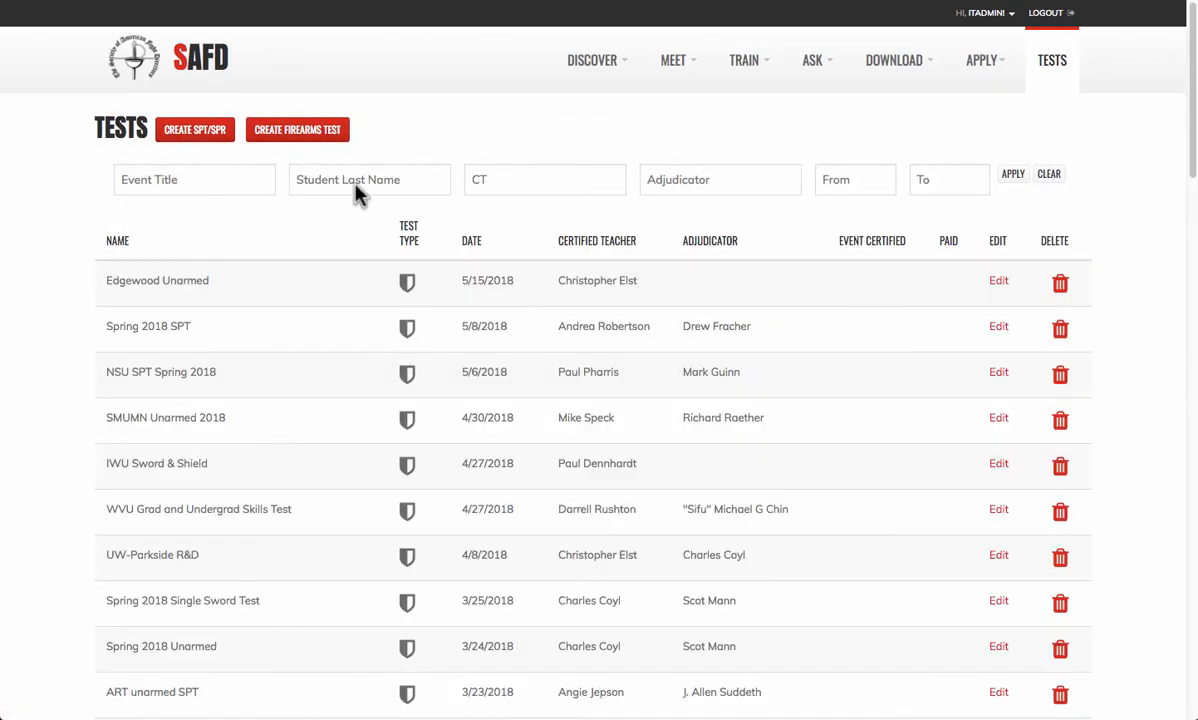
left_click(225, 181)
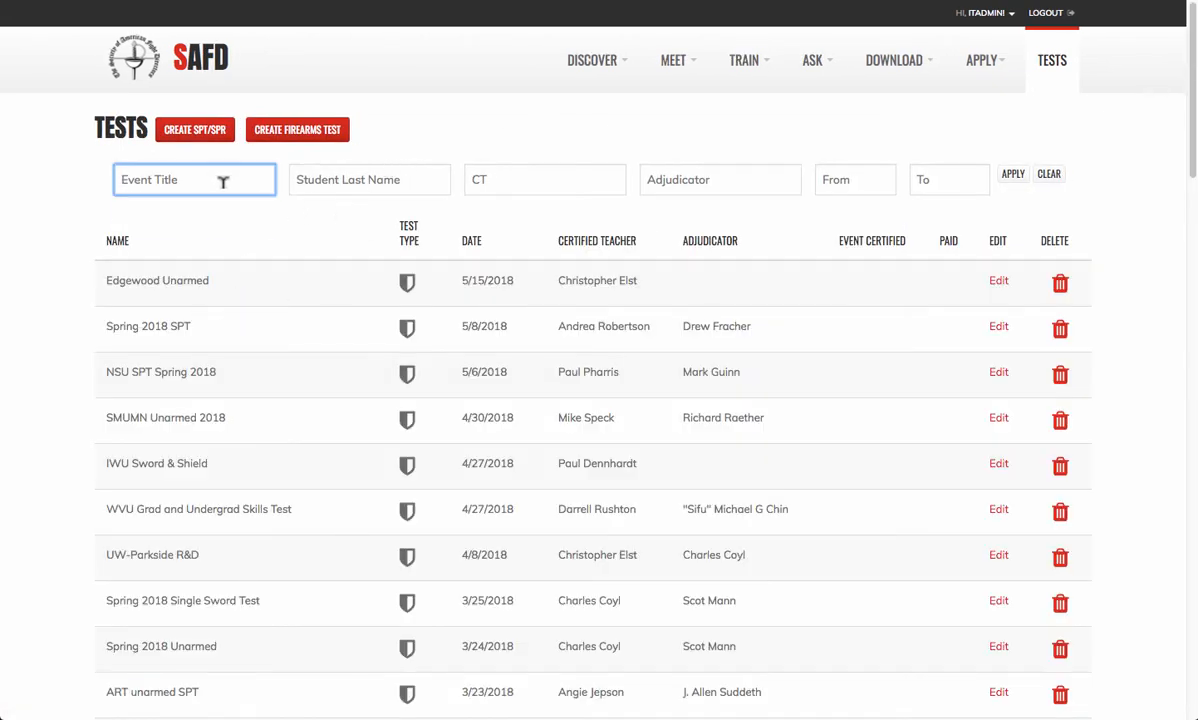
type("fake")
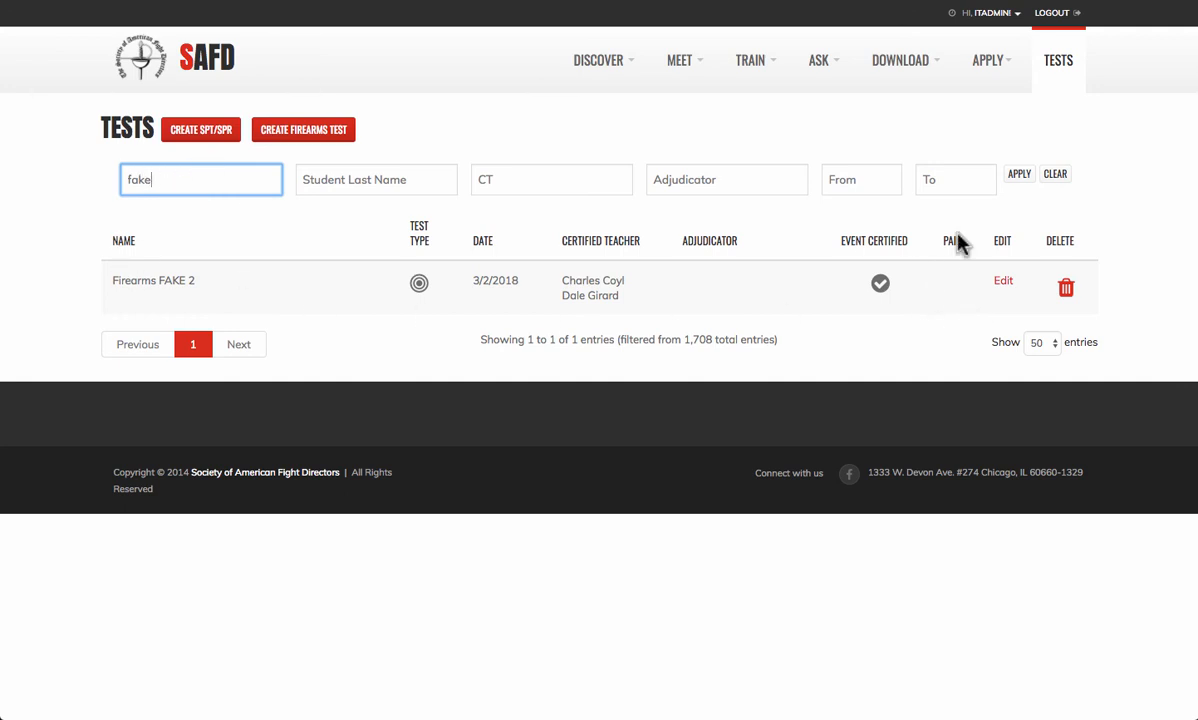
- Clear the filter, sort all tests by date oldest first, then return to the SAFD home page
left_click(1057, 76)
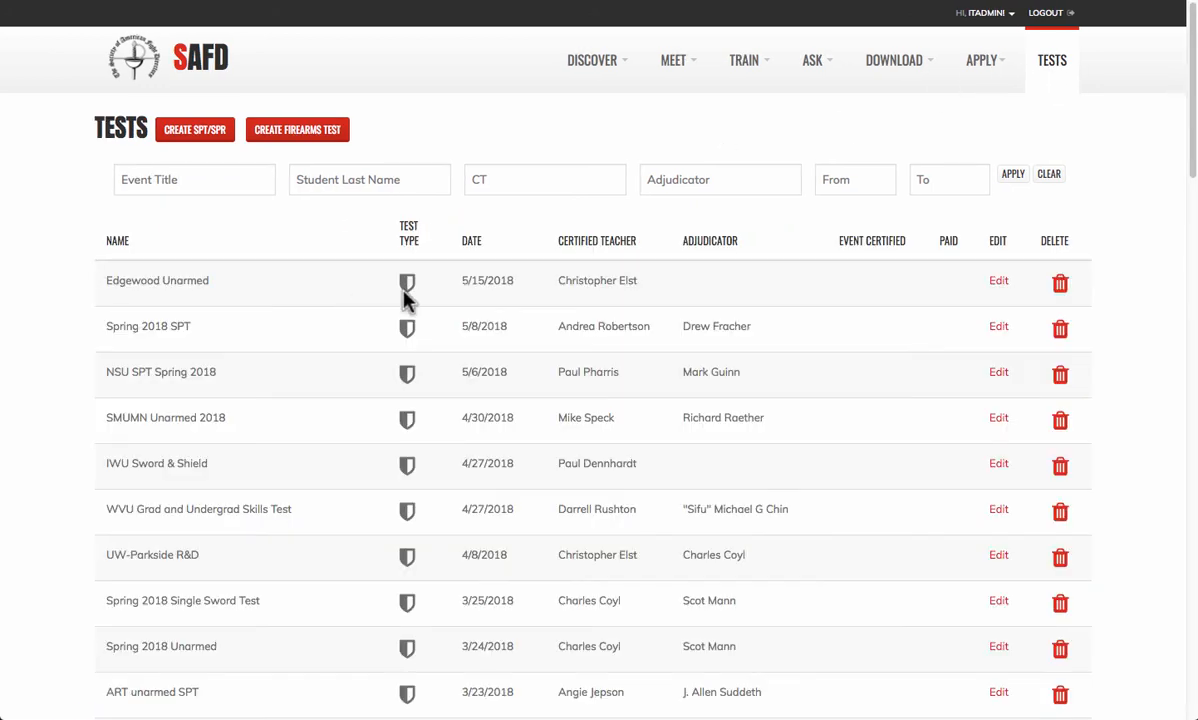
left_click(467, 233)
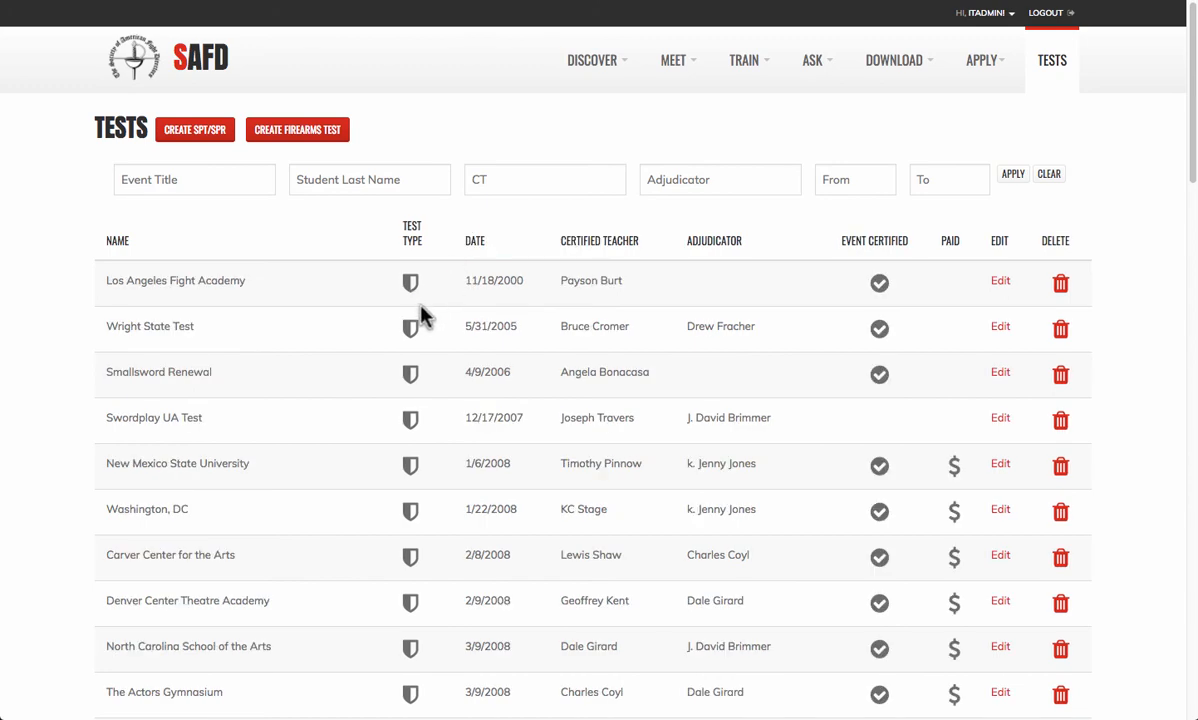
scroll(420, 316, "down", 7)
scroll(437, 343, "down", 15)
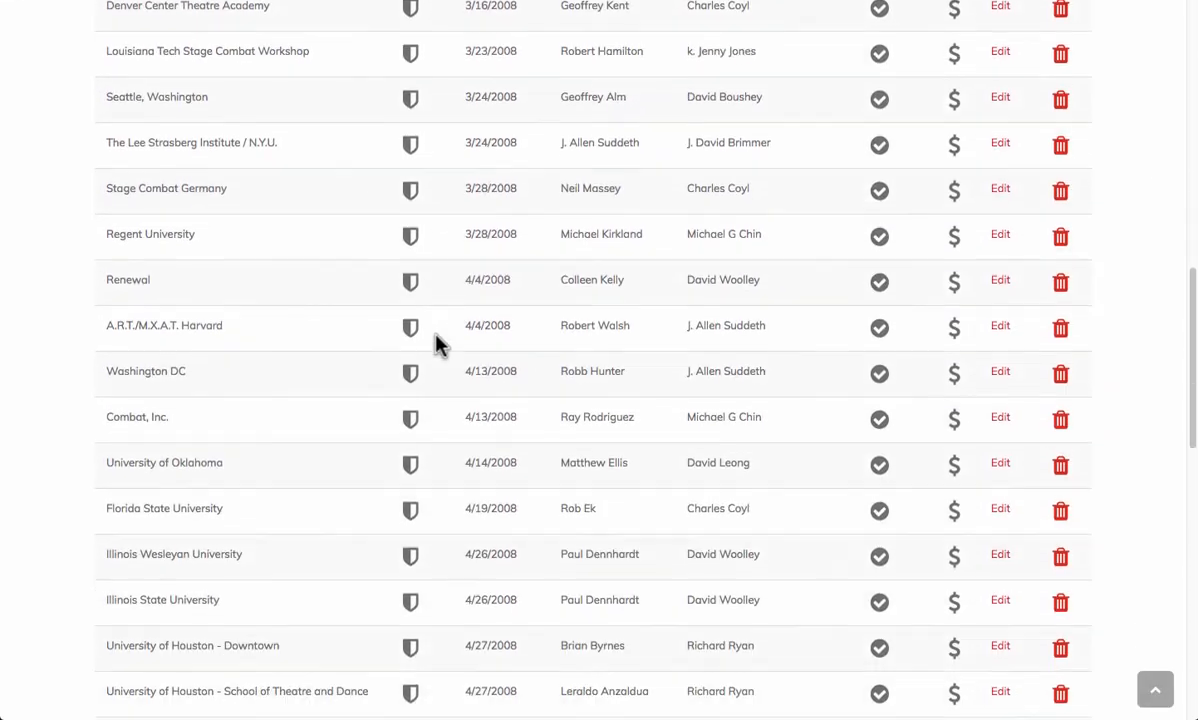
scroll(481, 436, "up", 20)
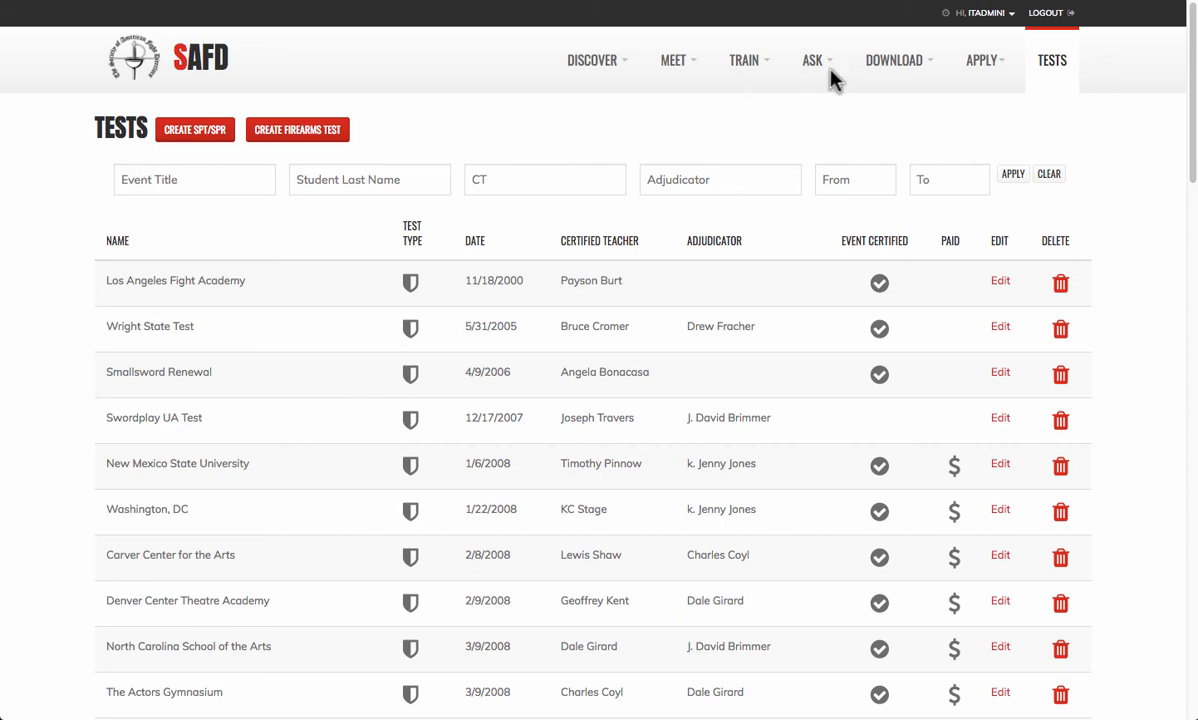
left_click(136, 64)
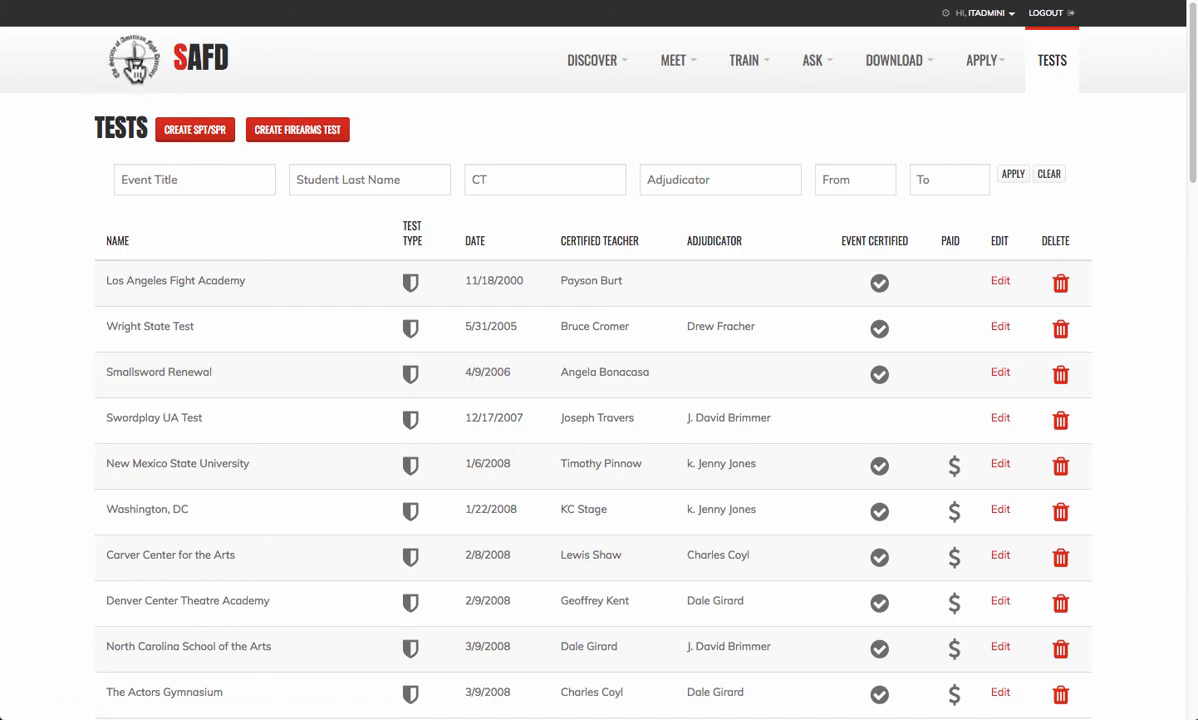